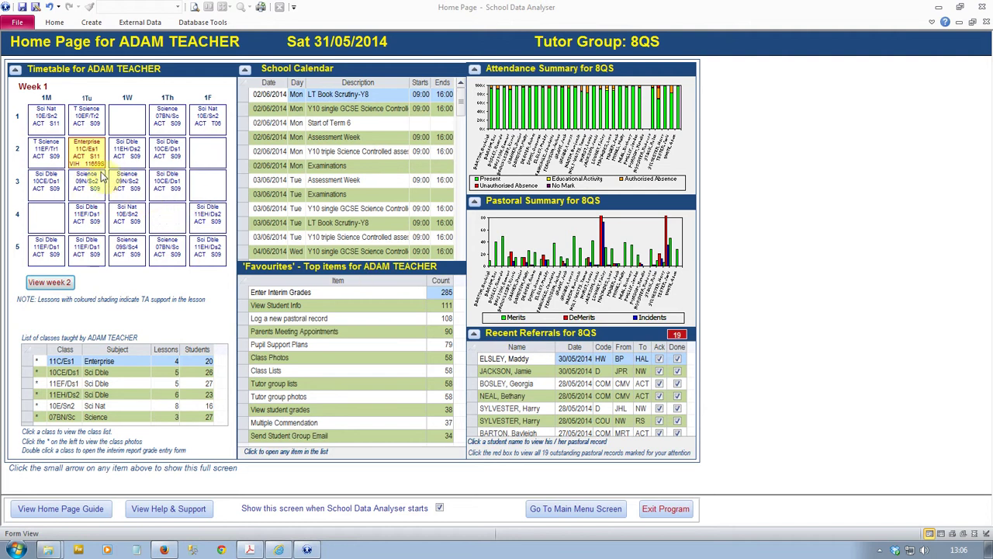
Show the week 2 timetable and preview the full two-week staff timetable report, closing the report when done.
click(54, 284)
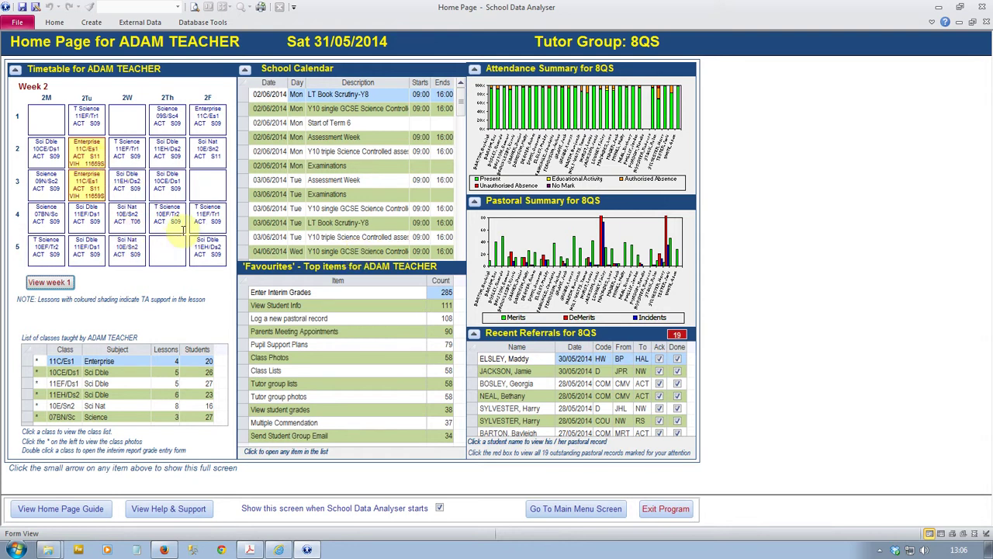
click(15, 70)
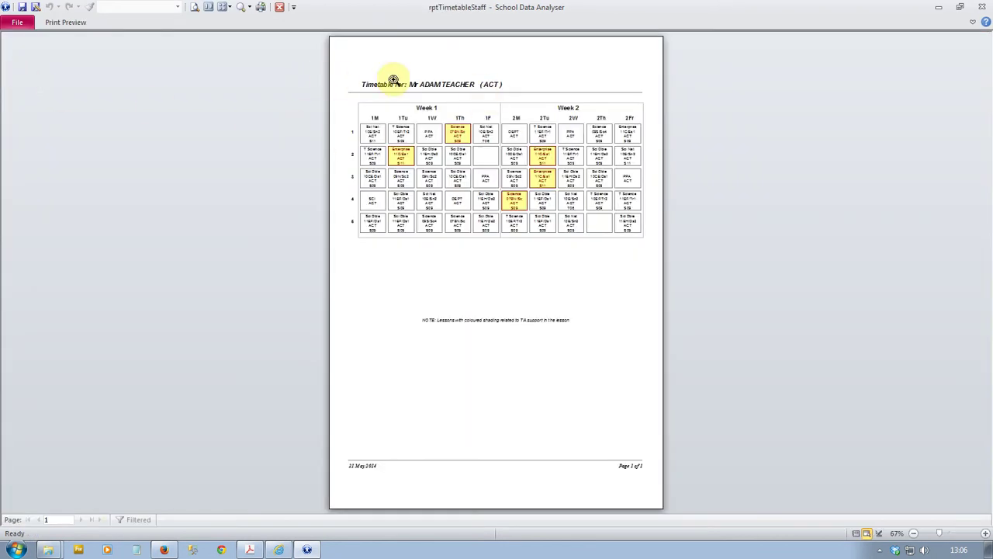
click(280, 9)
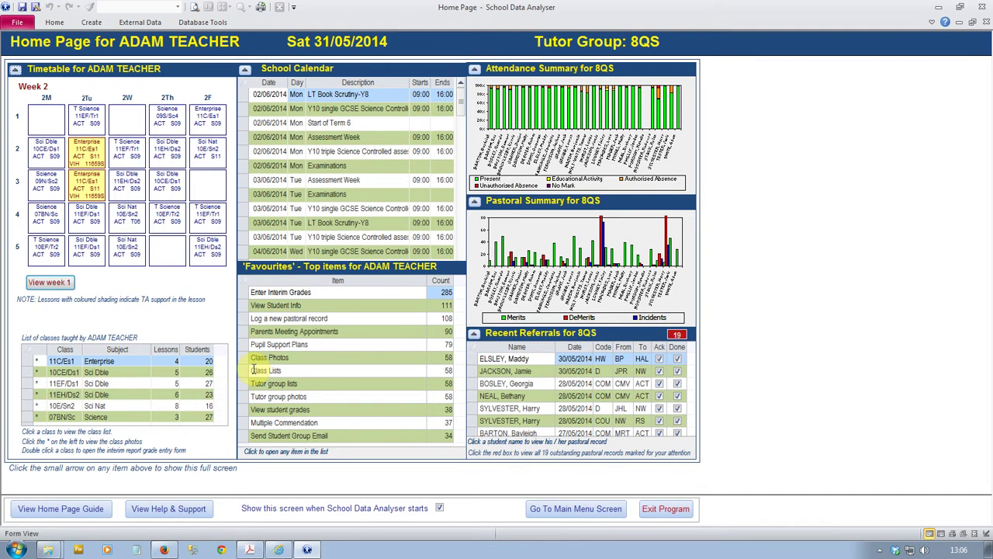
Show the class list for 11C/Es1 and preview its printable set list, closing the preview when done.
click(59, 362)
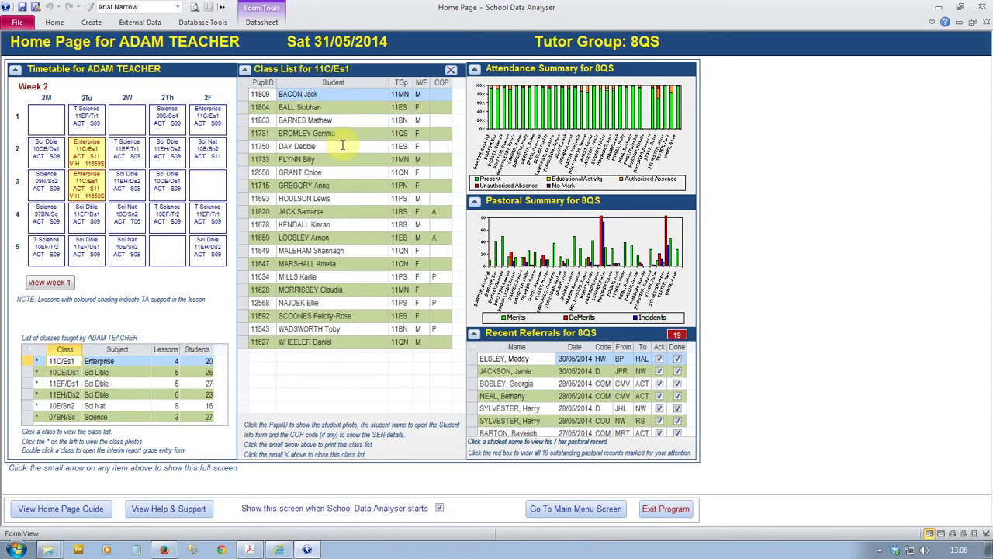
click(245, 72)
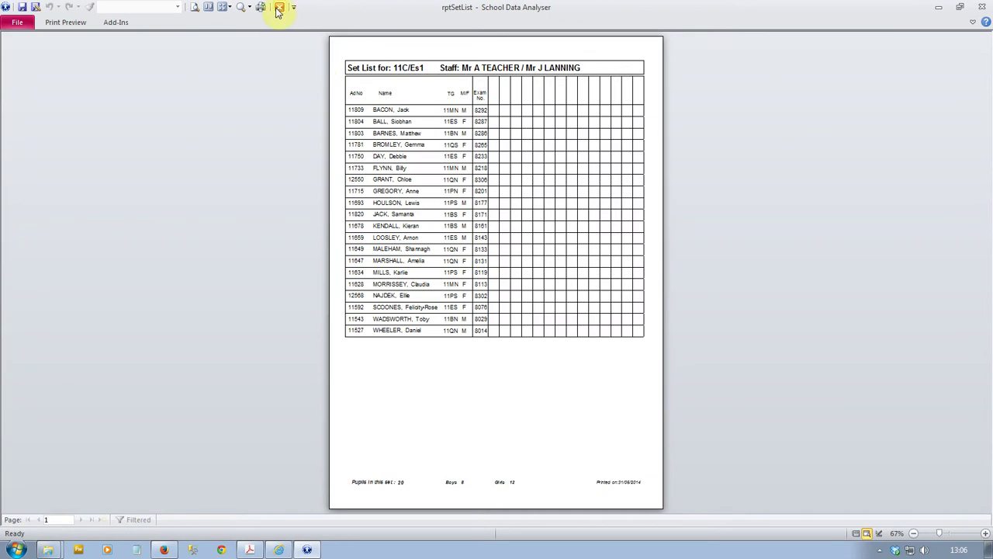
click(278, 10)
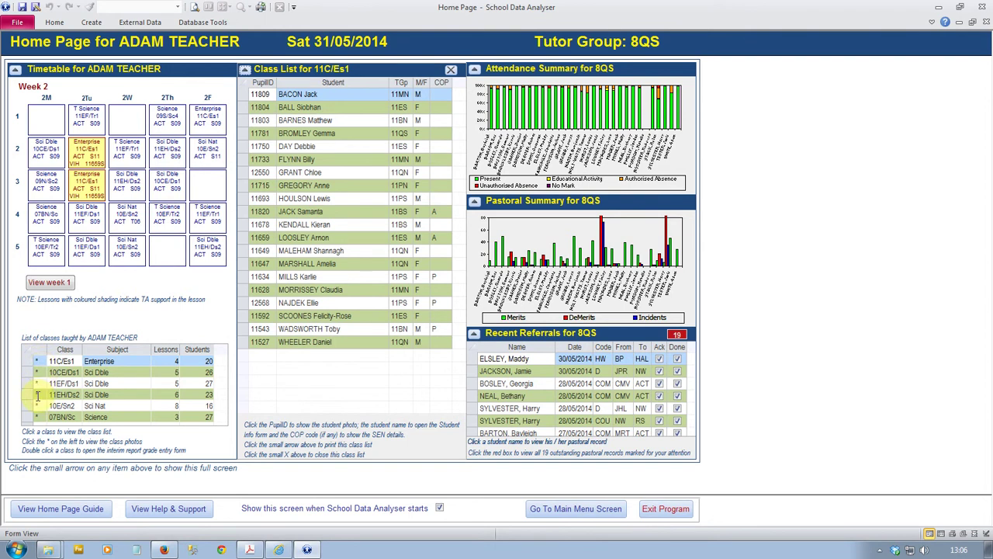
View the class photos for 11EH/Ds2 and the interim grade entry form for 10E/Sn2, closing each one.
click(39, 394)
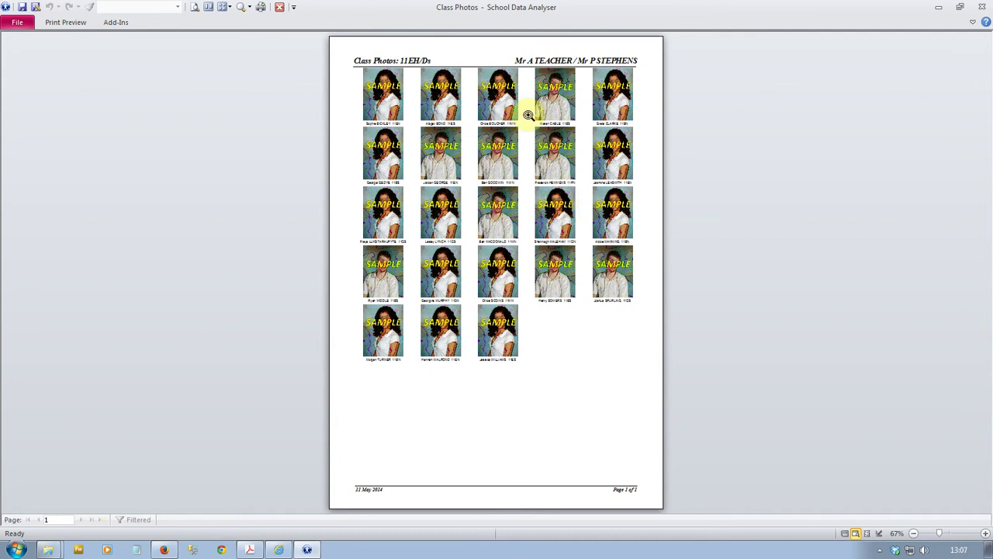
click(281, 9)
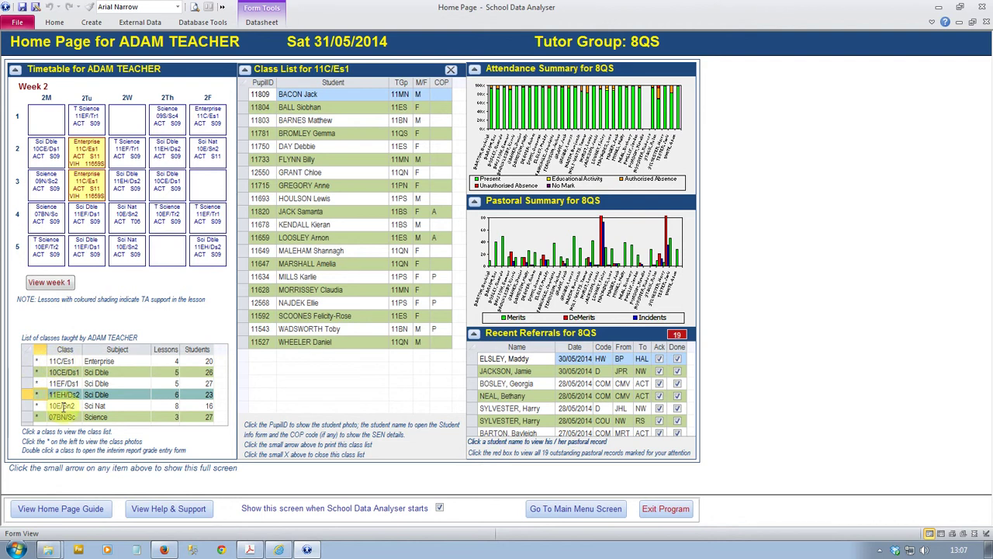
double_click(64, 405)
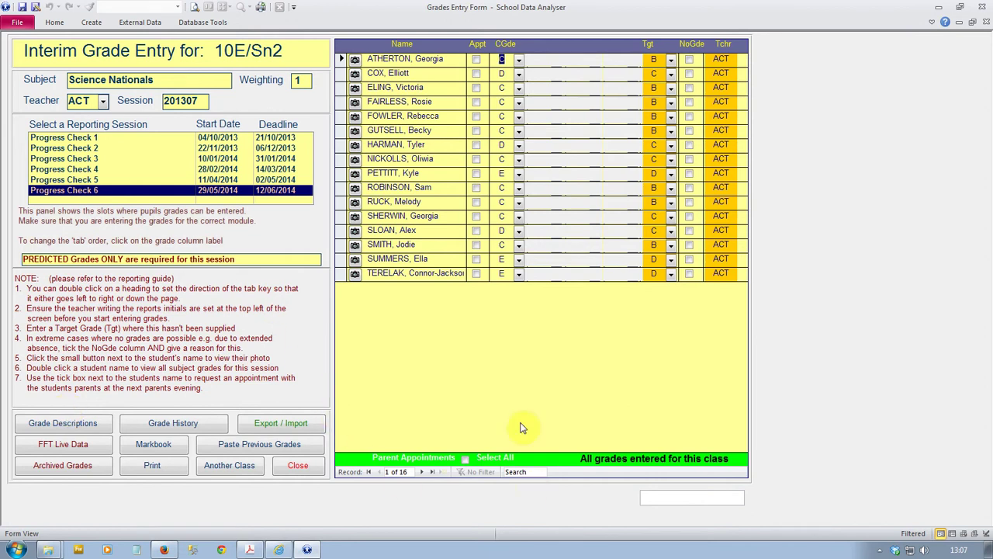
click(300, 464)
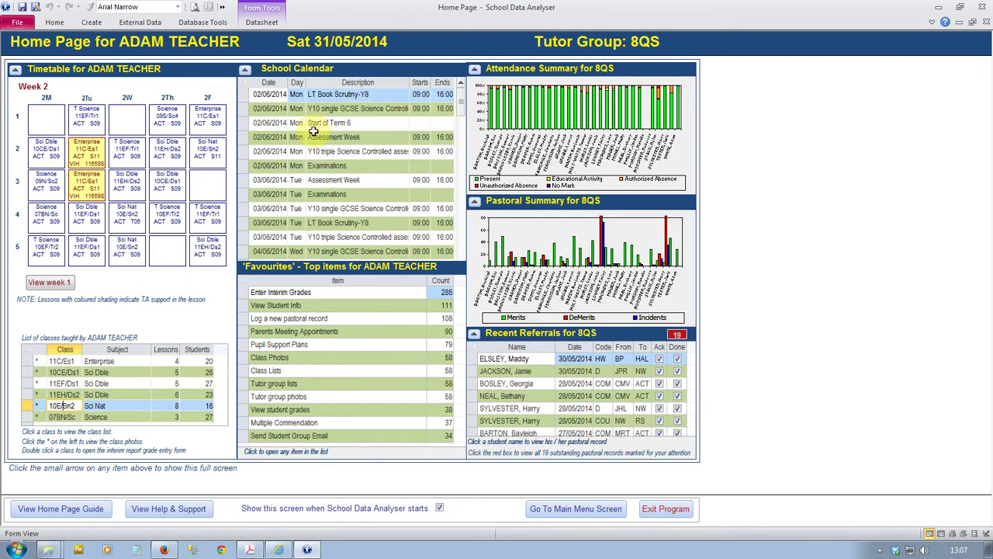
View the full School Calendar PDF and close it to return to the home page.
click(246, 72)
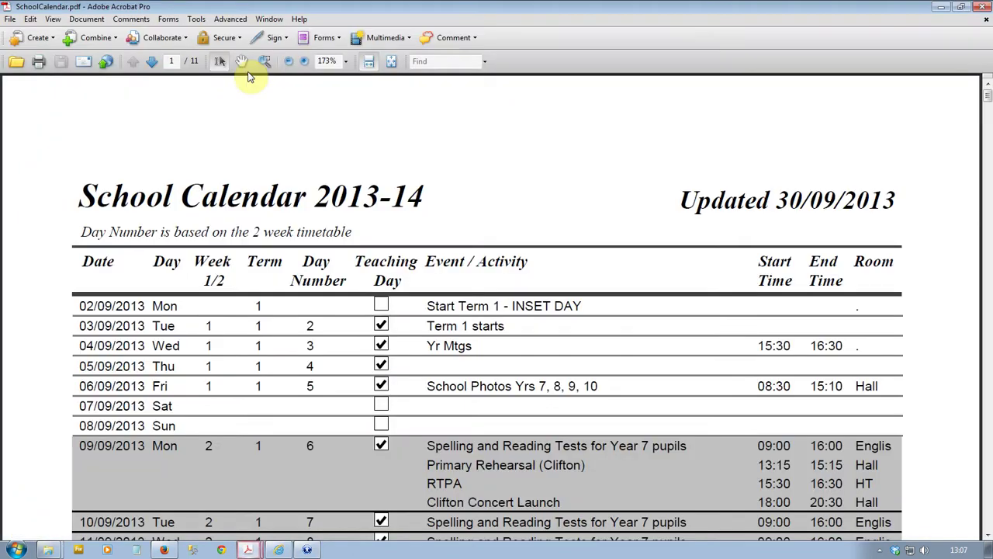
drag(985, 95, 961, 80)
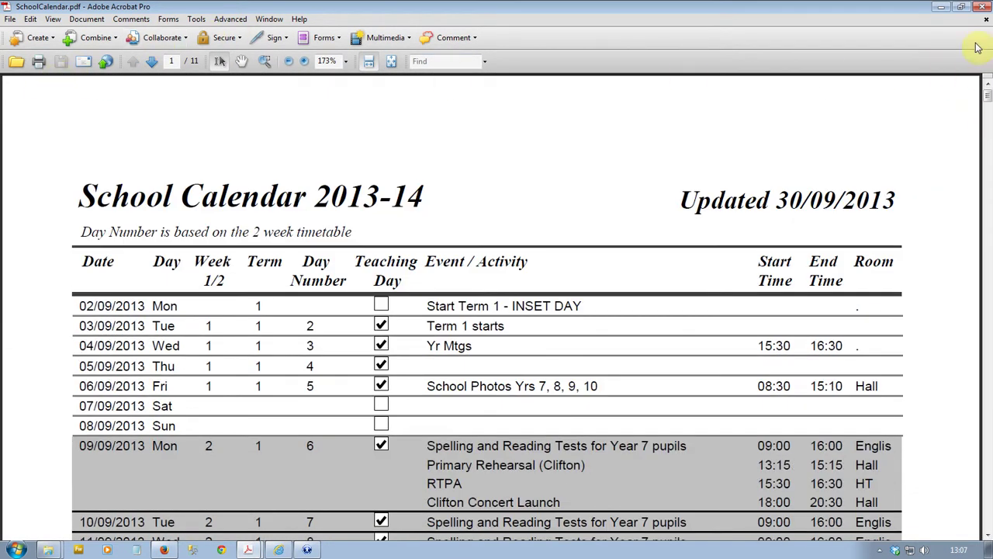
click(984, 7)
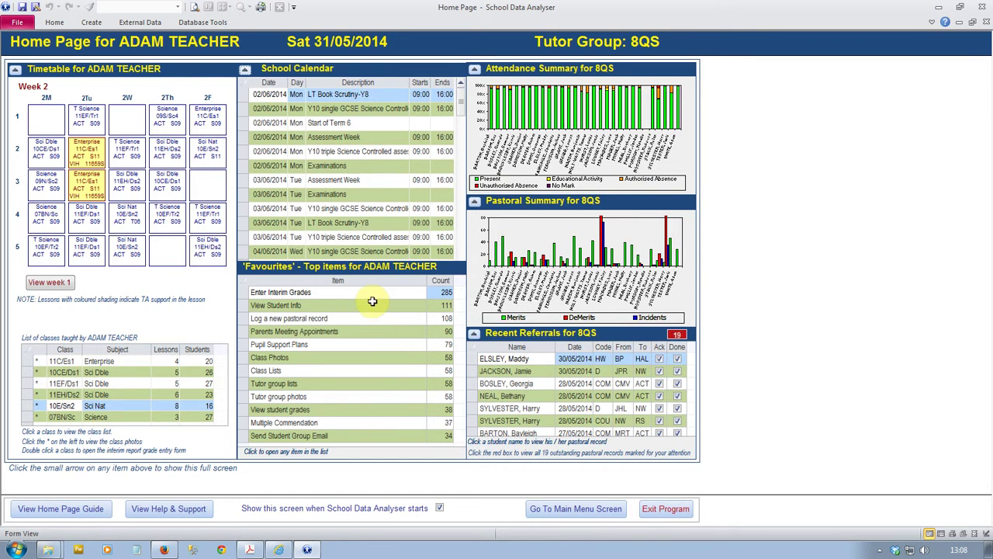
Try selecting individual students and teaching group 10EF/Tr2 in the Multiple Commendation form from the favourites, and close it without applying.
click(444, 292)
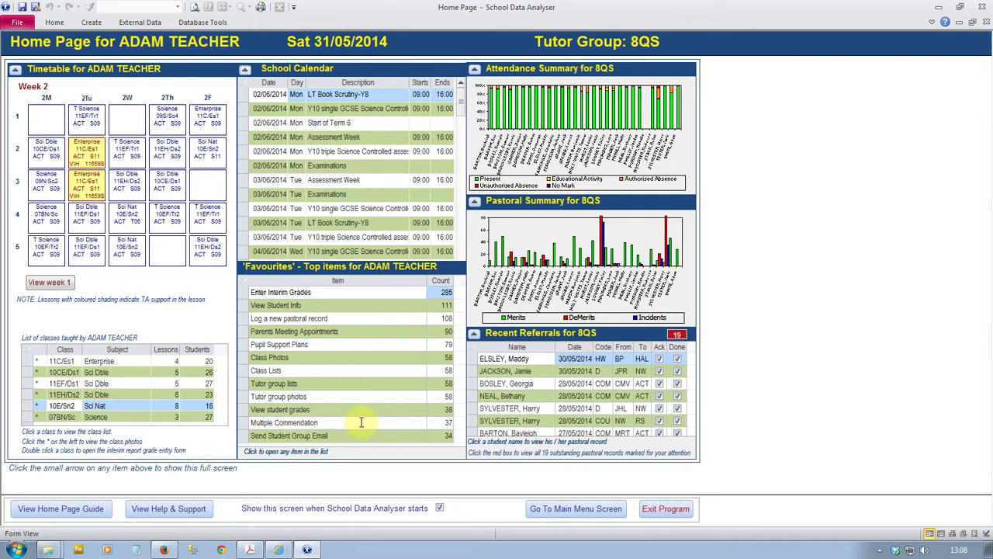
click(300, 422)
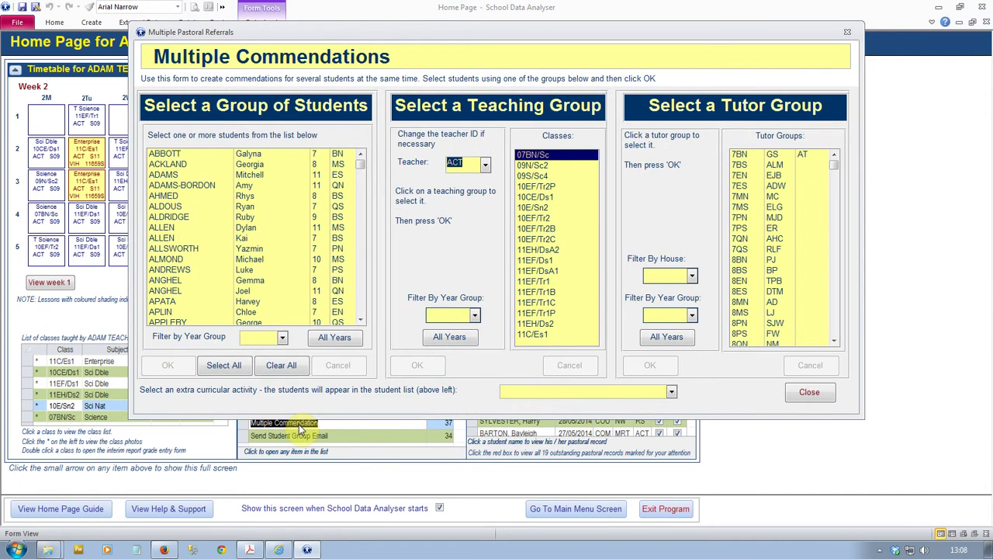
click(245, 206)
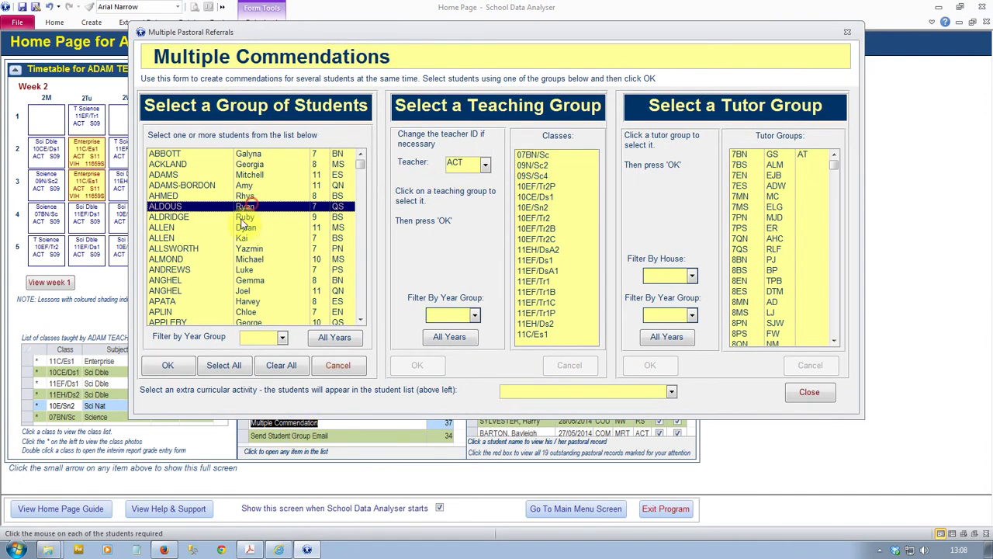
click(218, 248)
click(231, 293)
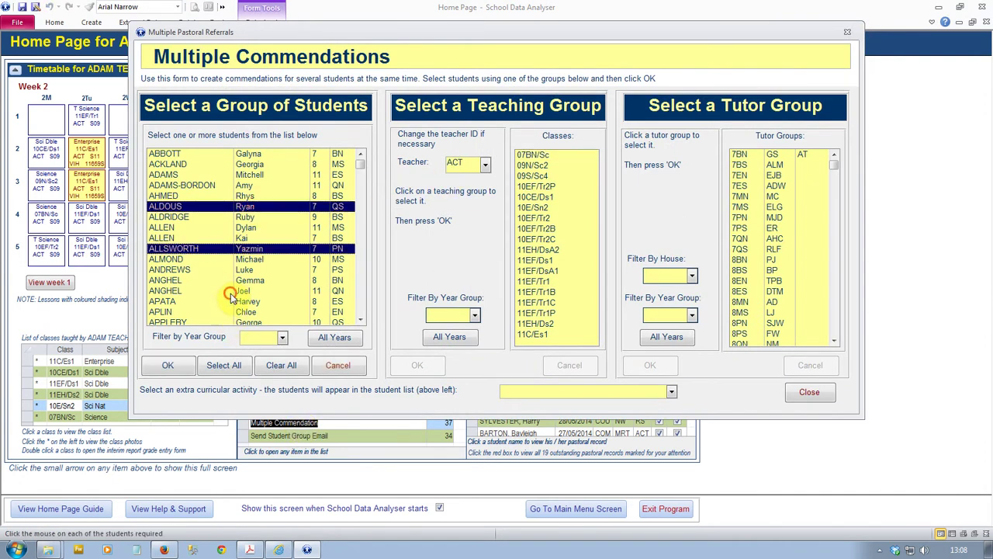
click(538, 220)
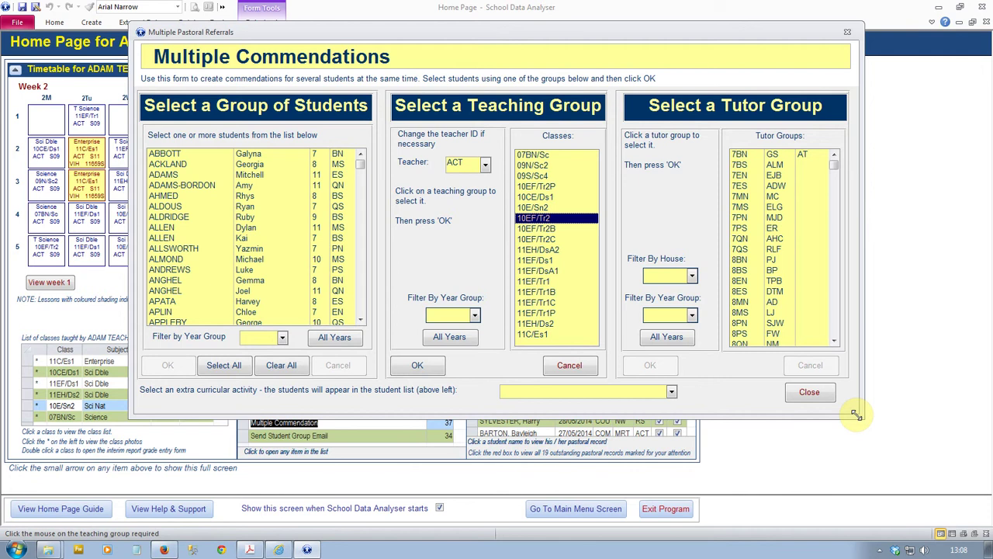
click(807, 395)
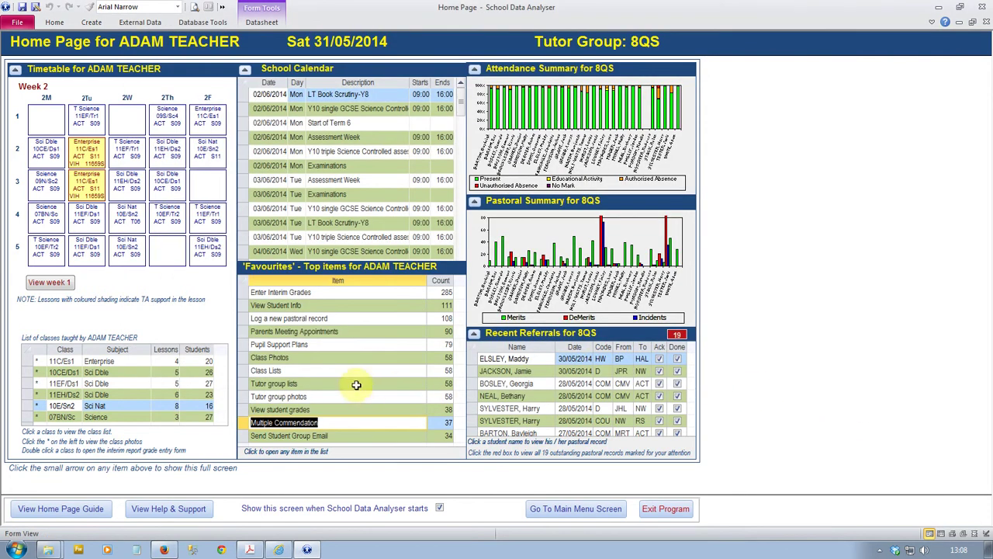
Look up a student by surname through View Student Info, view the student's record and close it.
click(277, 305)
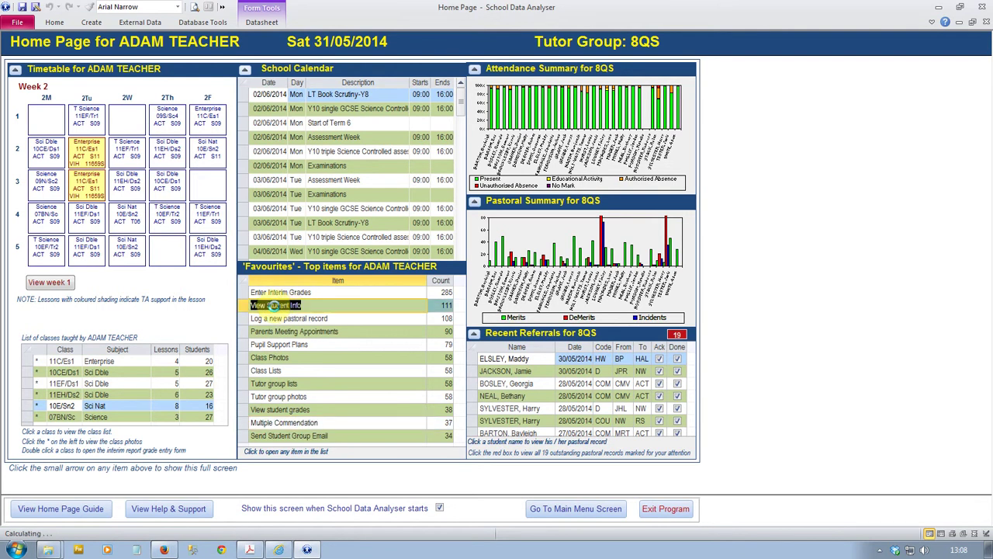
click(546, 139)
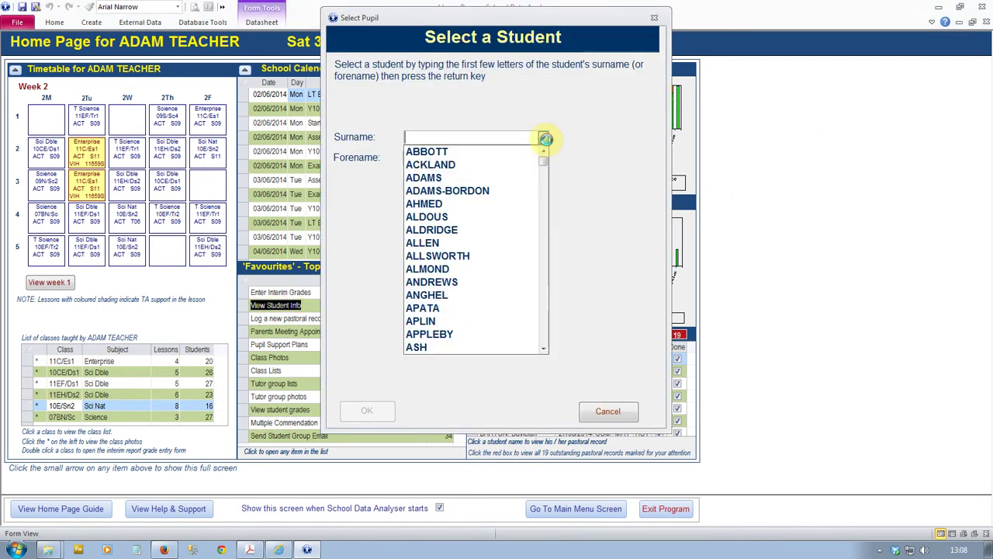
click(456, 165)
click(455, 193)
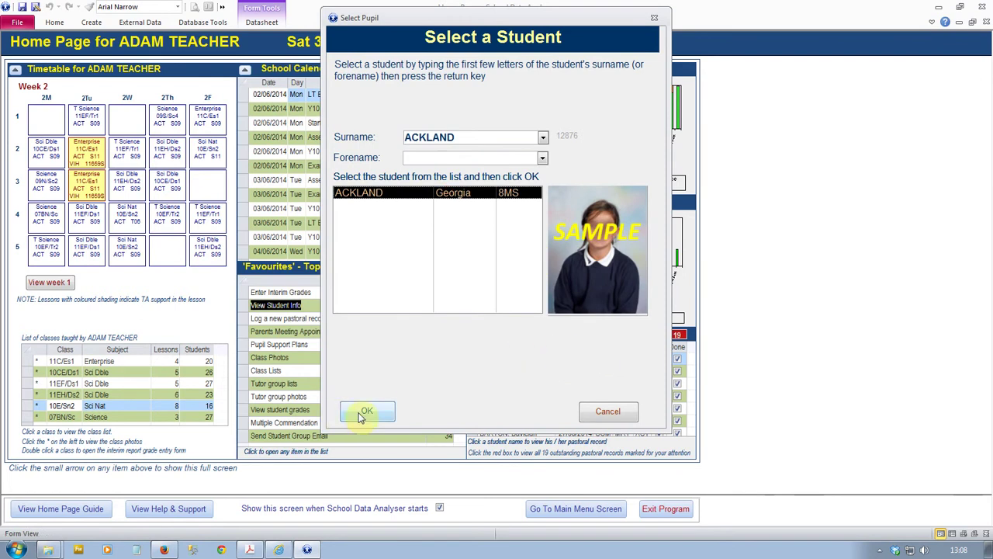
click(359, 411)
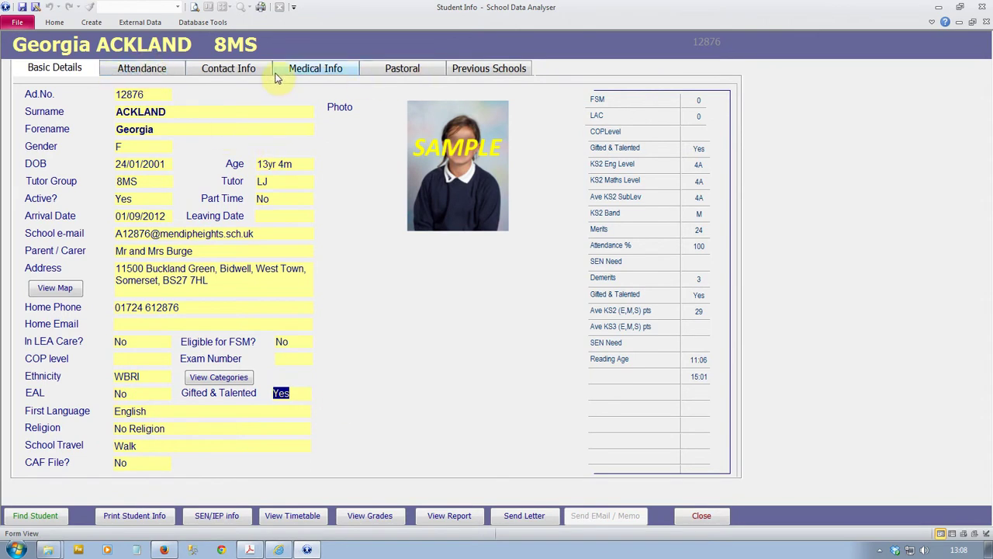
click(703, 516)
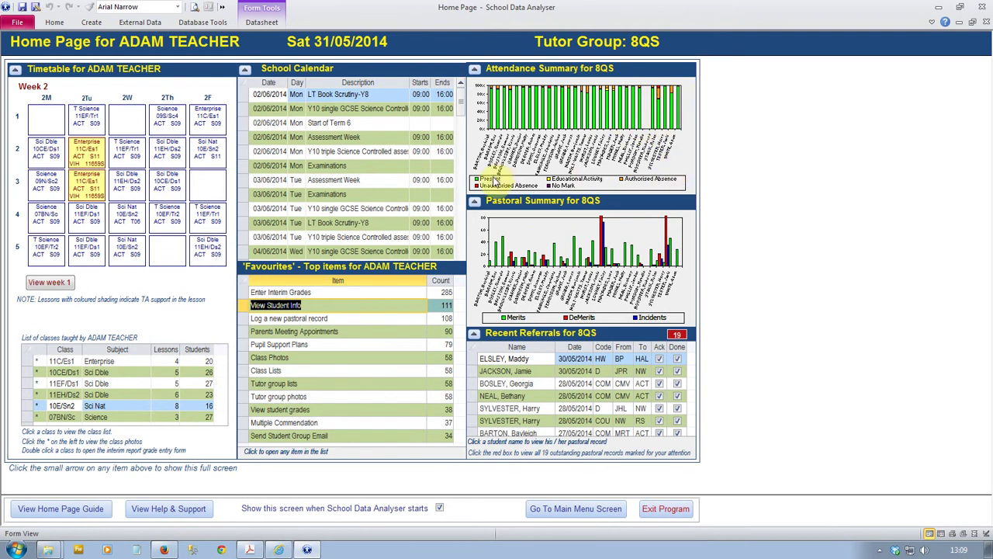
Open the full attendance summary for 8QS and preview its printable chart and detail reports, closing both previews.
click(476, 71)
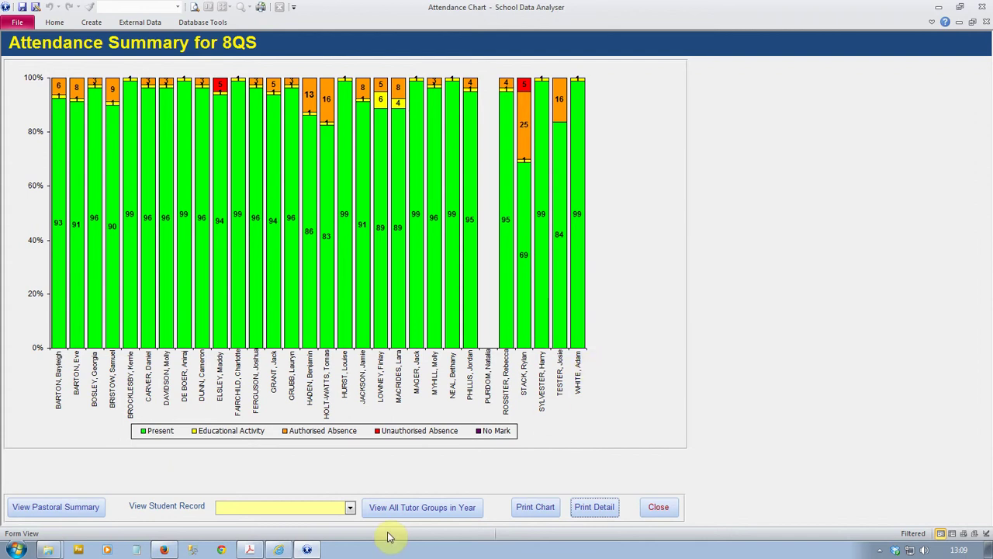
click(537, 507)
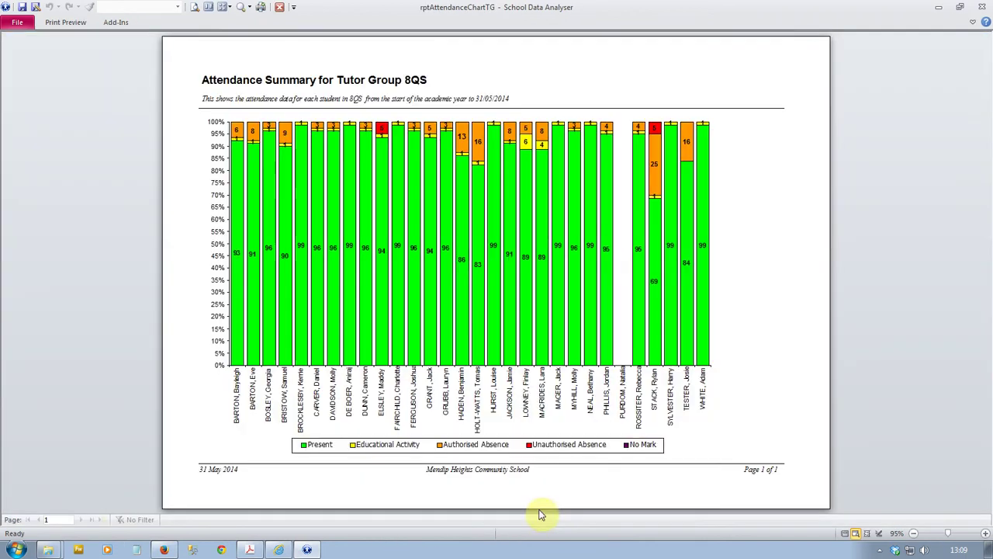
click(281, 8)
click(594, 508)
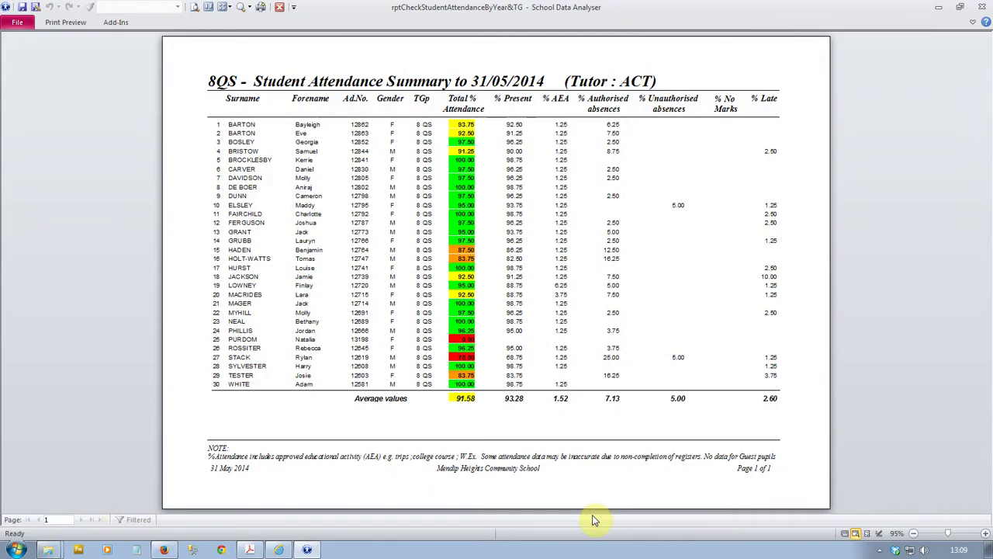
click(278, 7)
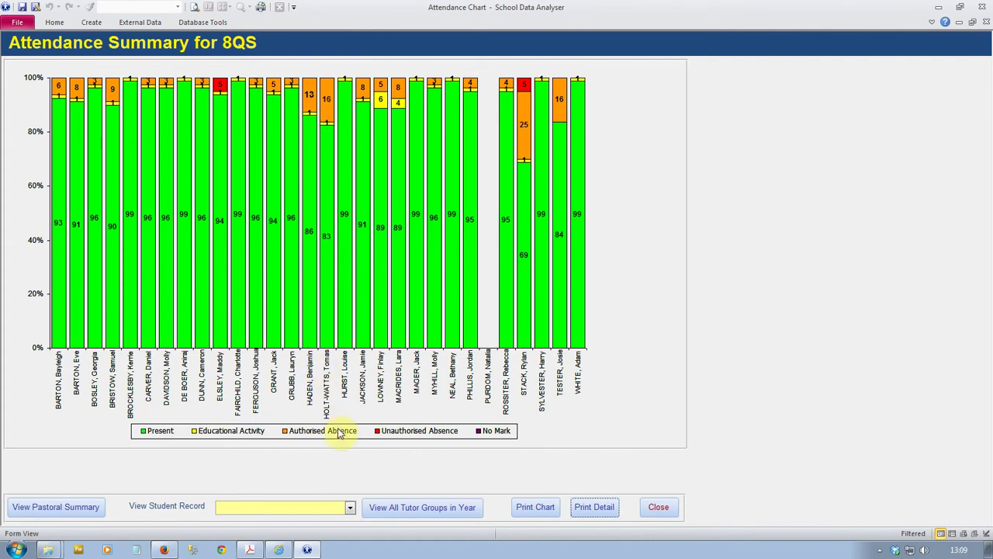
View one 8QS student's attendance record report as two pages side by side, and close it.
click(349, 508)
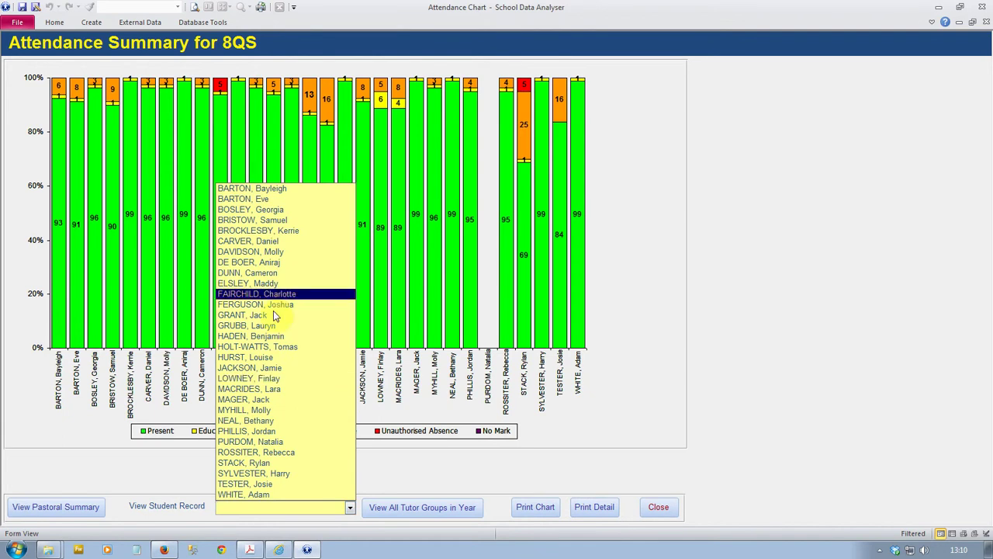
click(279, 344)
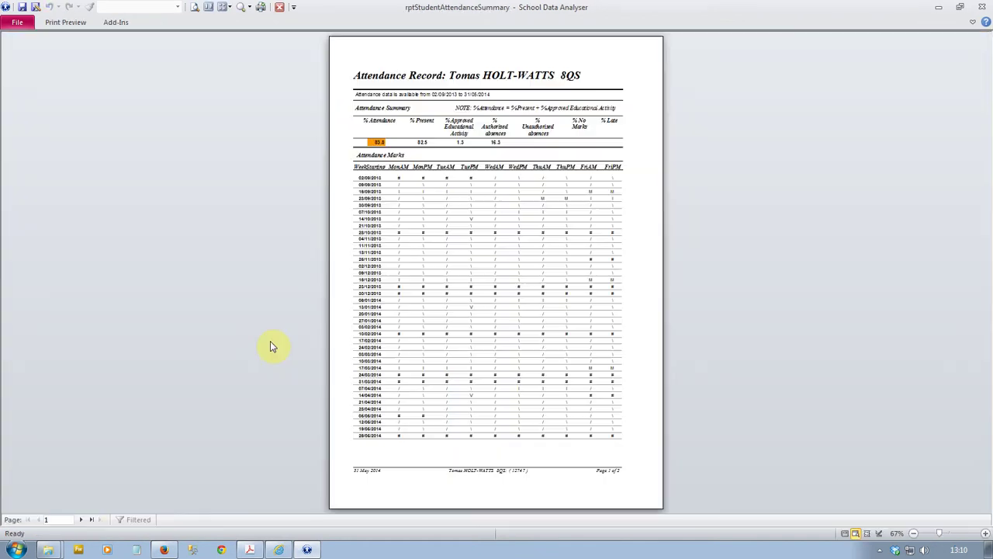
click(208, 7)
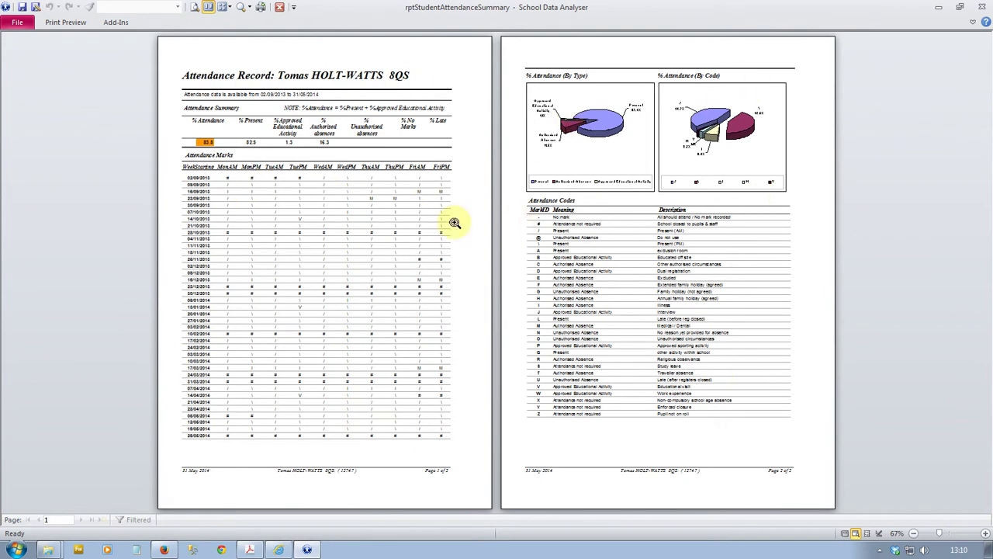
click(280, 7)
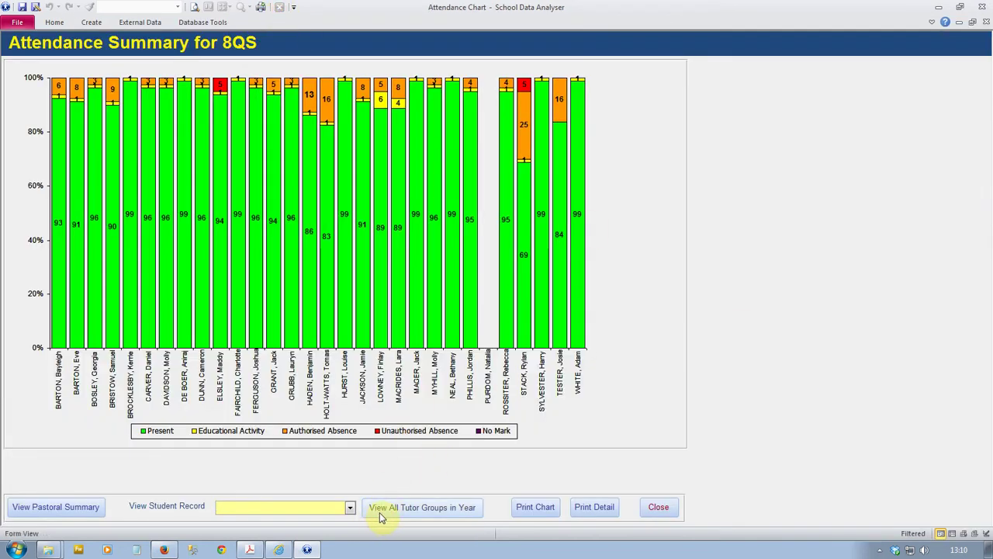
View attendance for all Year 8 tutor groups and for all years, and switch to the all-years pastoral summary.
click(438, 508)
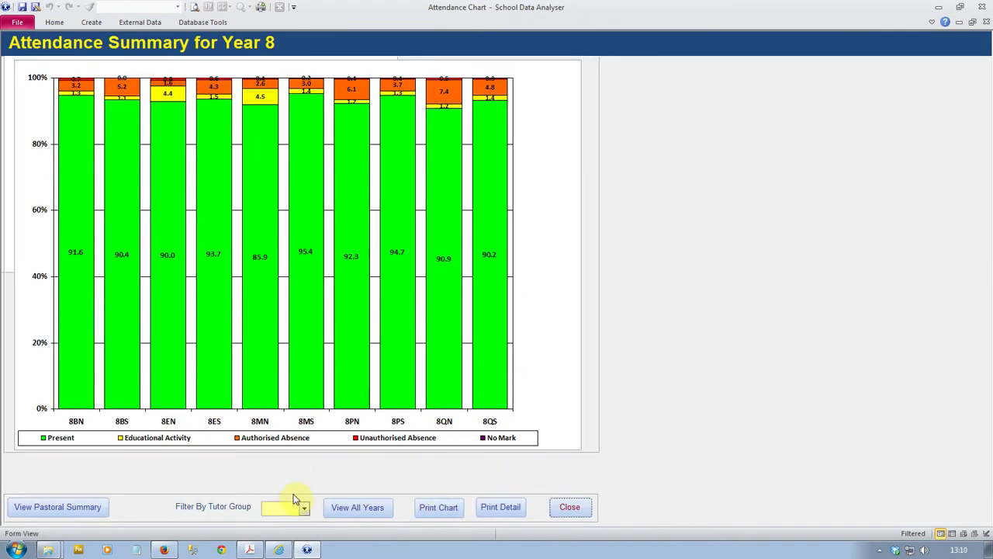
click(349, 514)
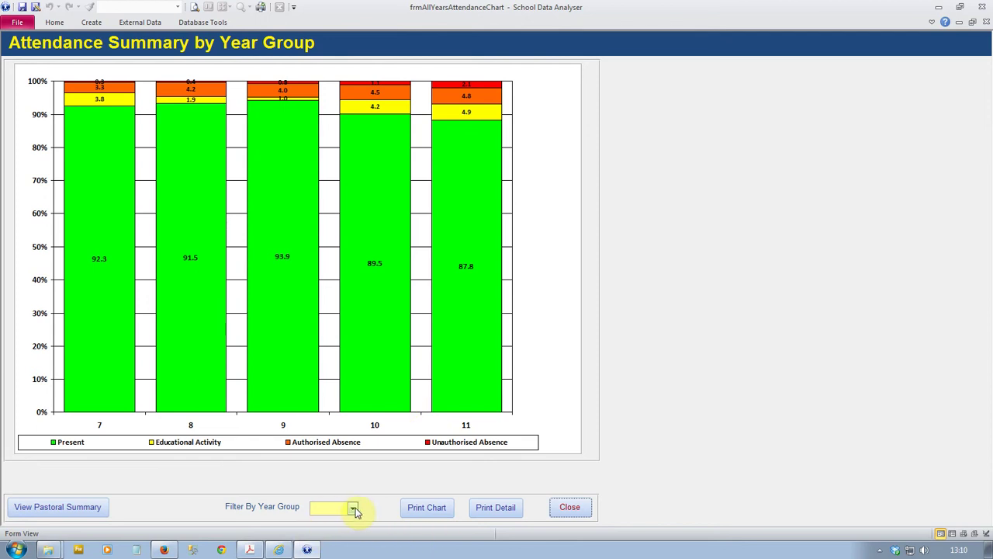
click(55, 510)
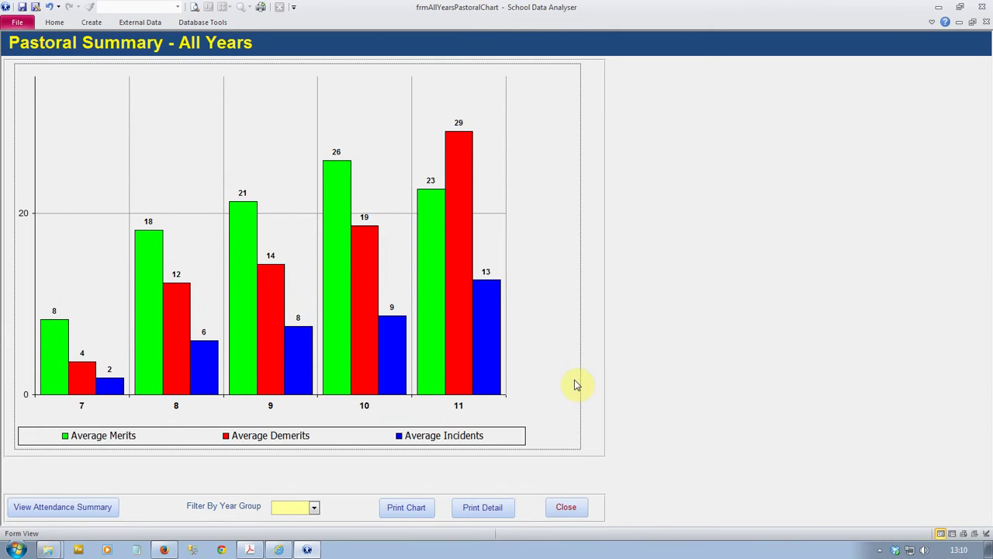
Close the all-years pastoral summary, open the full 8QS pastoral summary, and view one student's pastoral records before closing them.
click(559, 509)
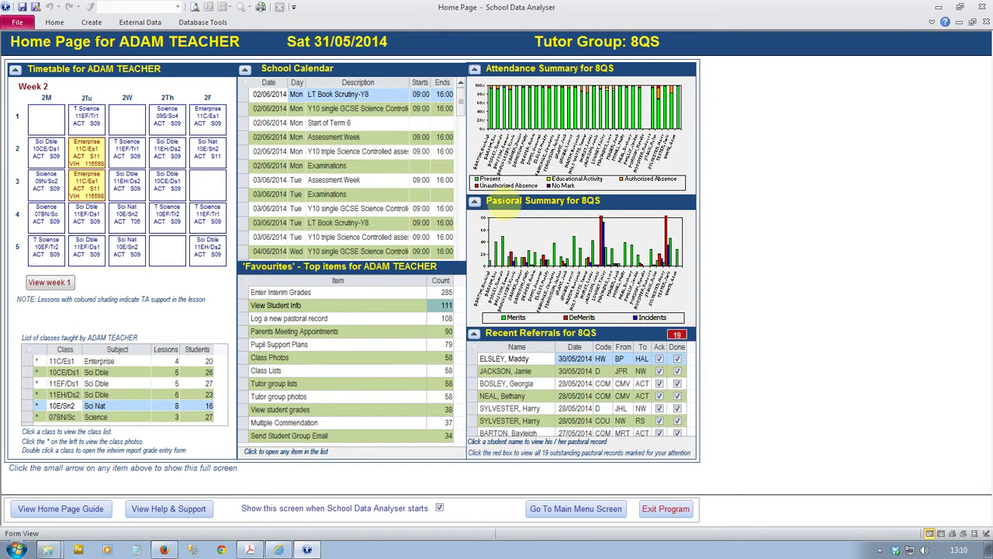
click(476, 204)
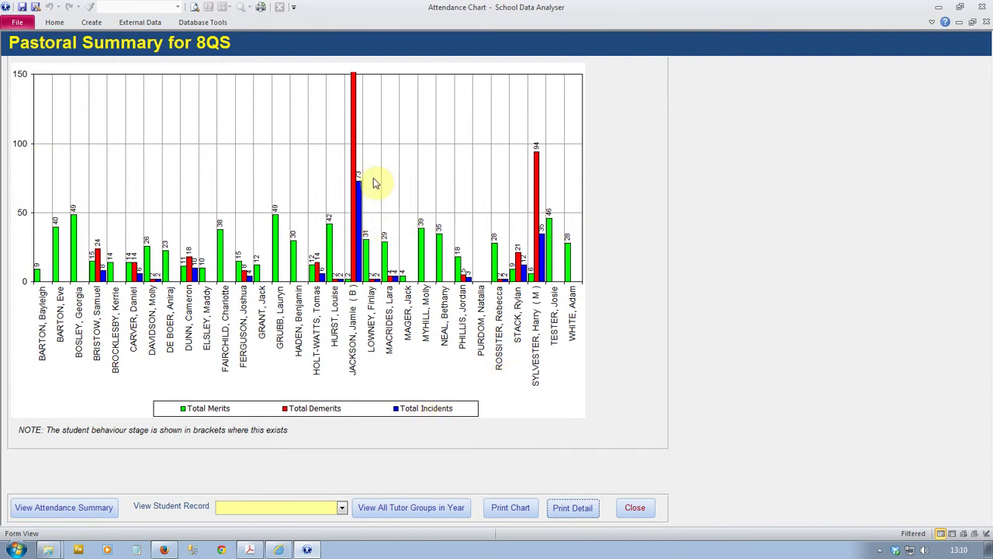
click(342, 508)
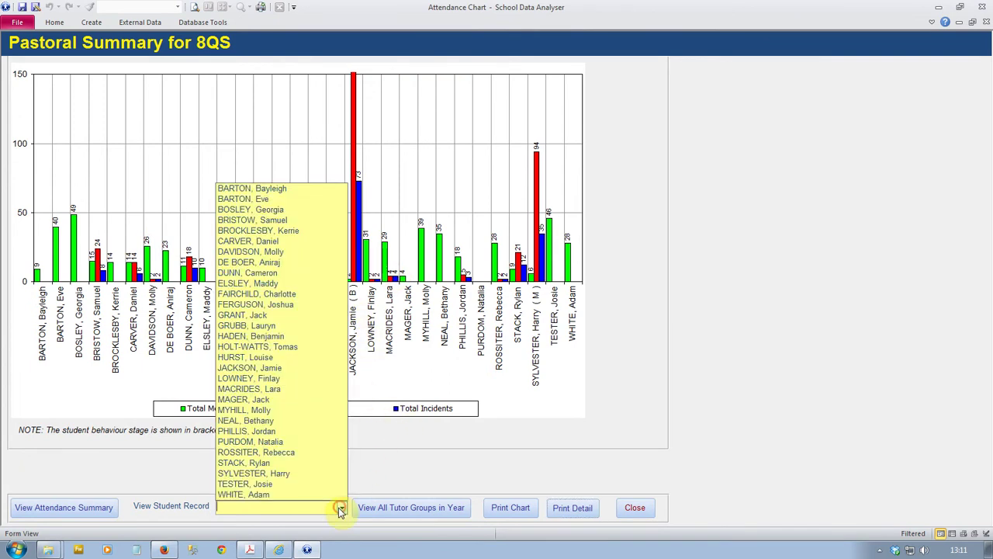
click(254, 370)
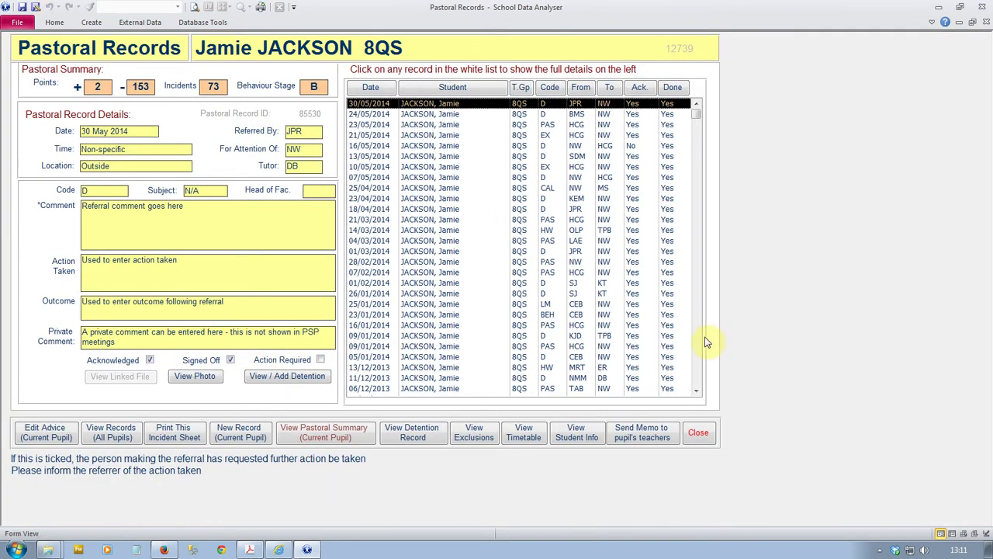
click(698, 432)
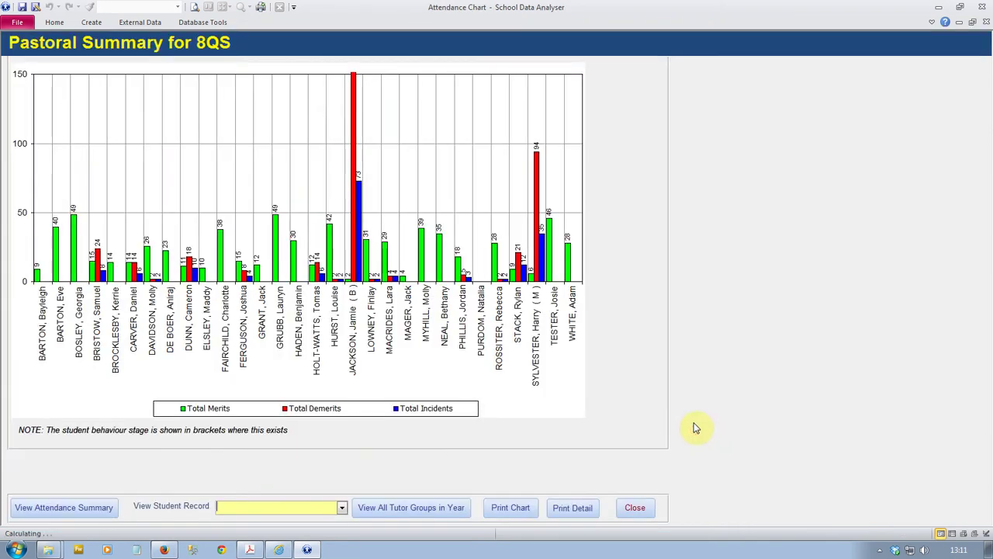
View the pastoral summaries for all Year 8 tutor groups and for all years, and return to the home page.
click(412, 507)
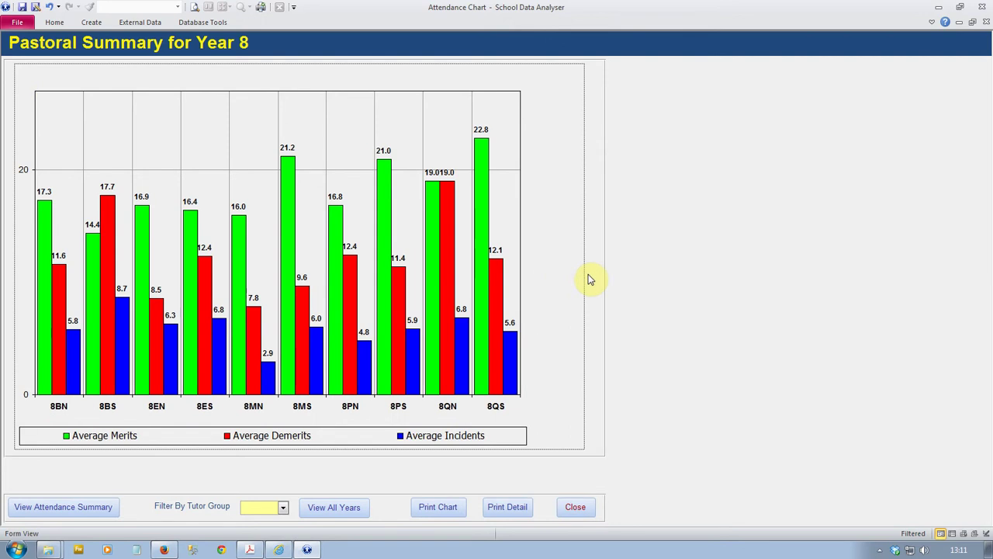
click(343, 514)
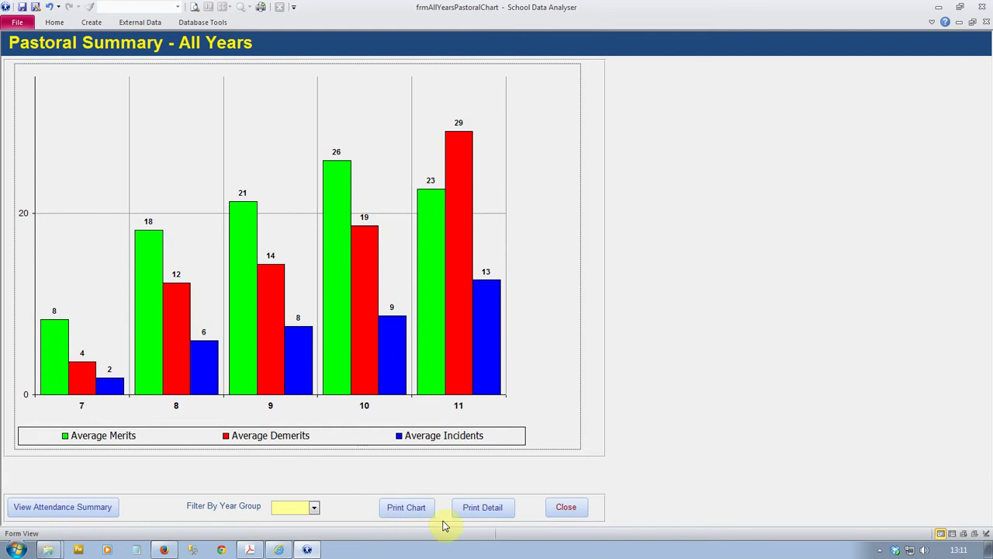
click(566, 508)
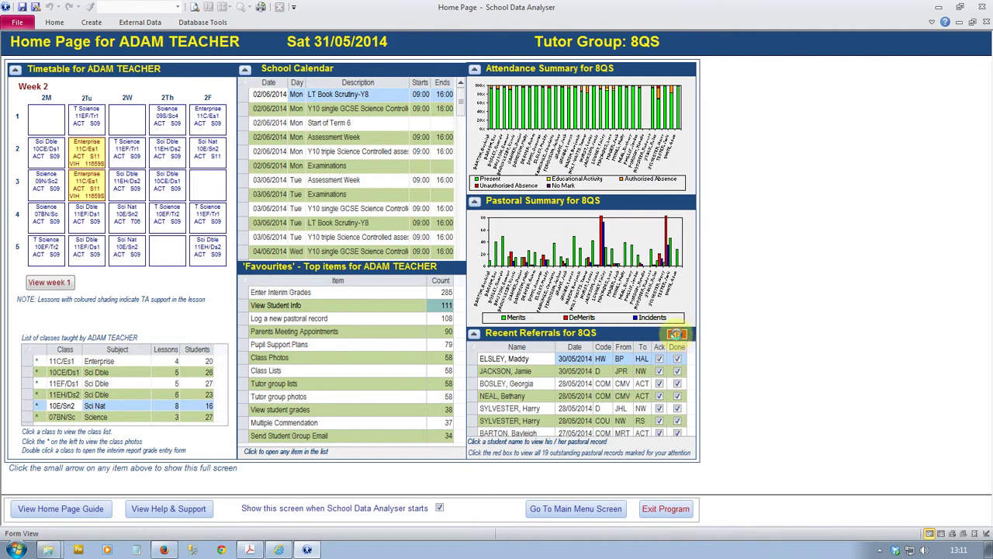
View the outstanding pastoral records marked for the teacher's attention and the full list of 8QS pastoral records, closing each.
click(677, 334)
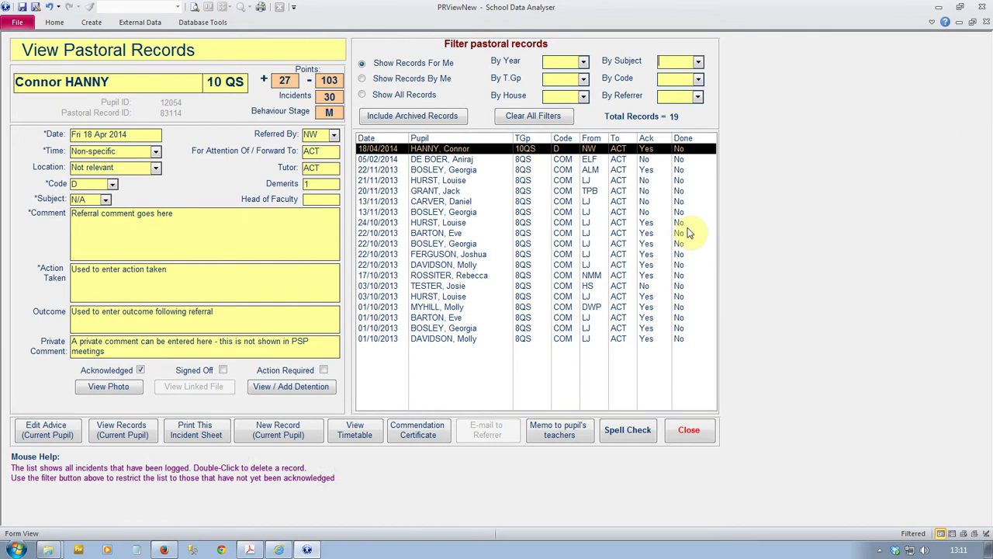
click(688, 429)
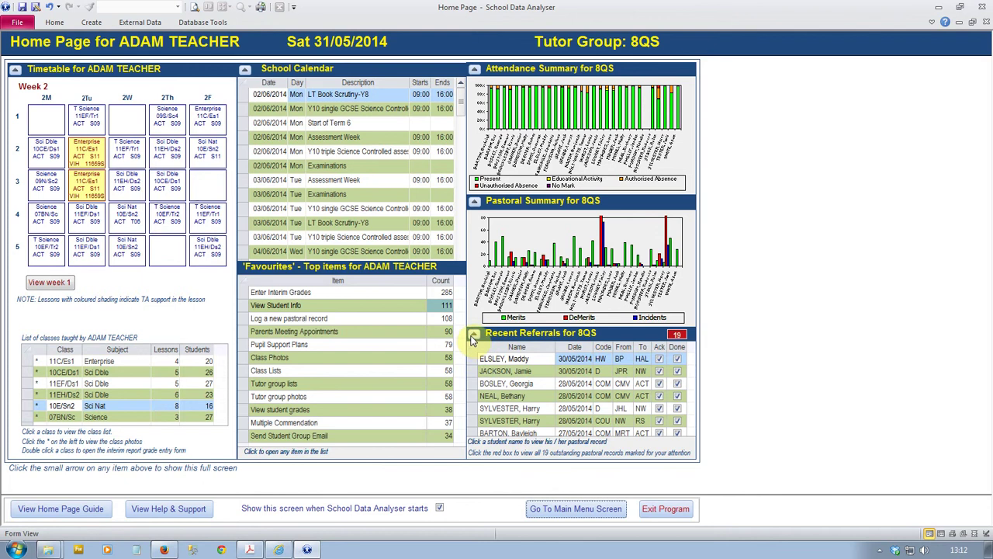
click(473, 336)
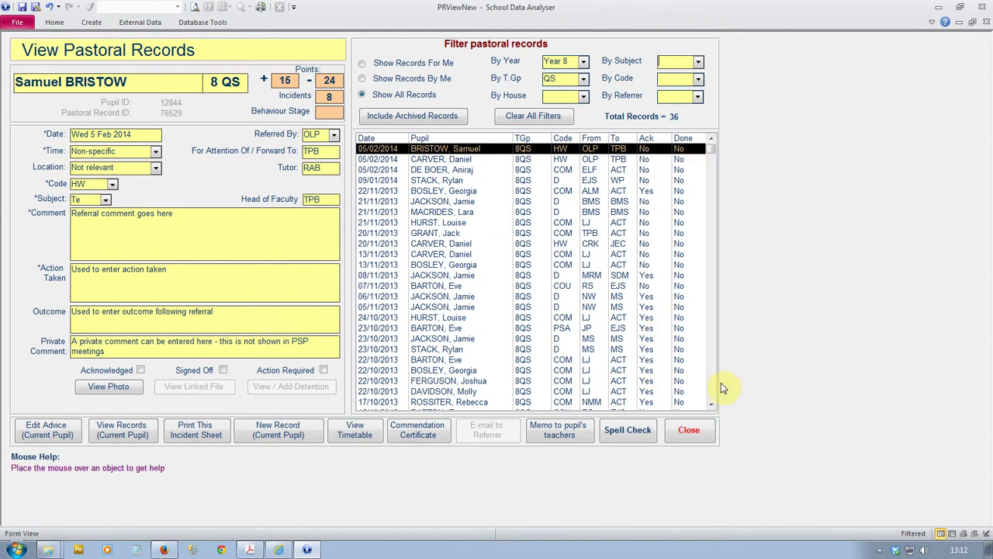
click(702, 436)
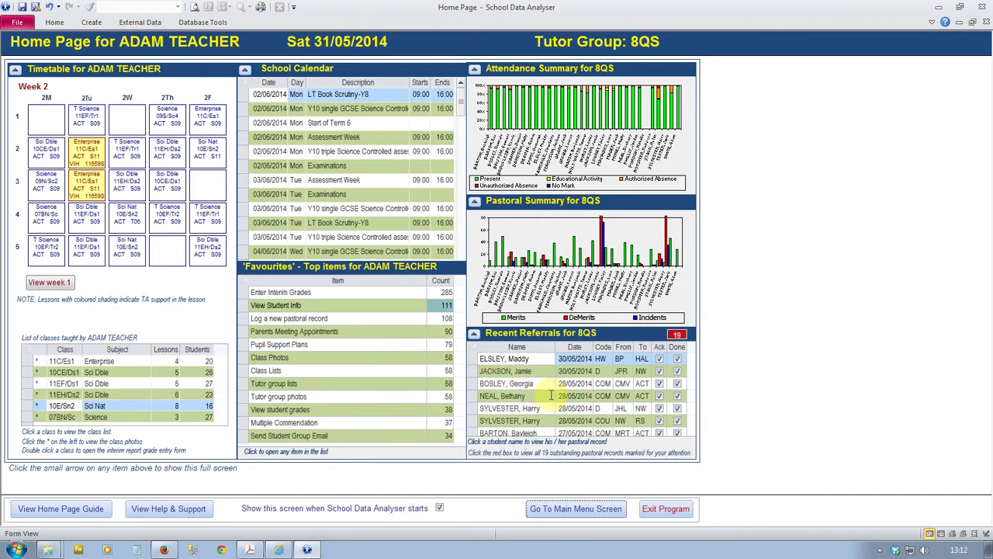
View the pastoral records of two students from the recent referrals for 8QS, closing each one.
click(490, 383)
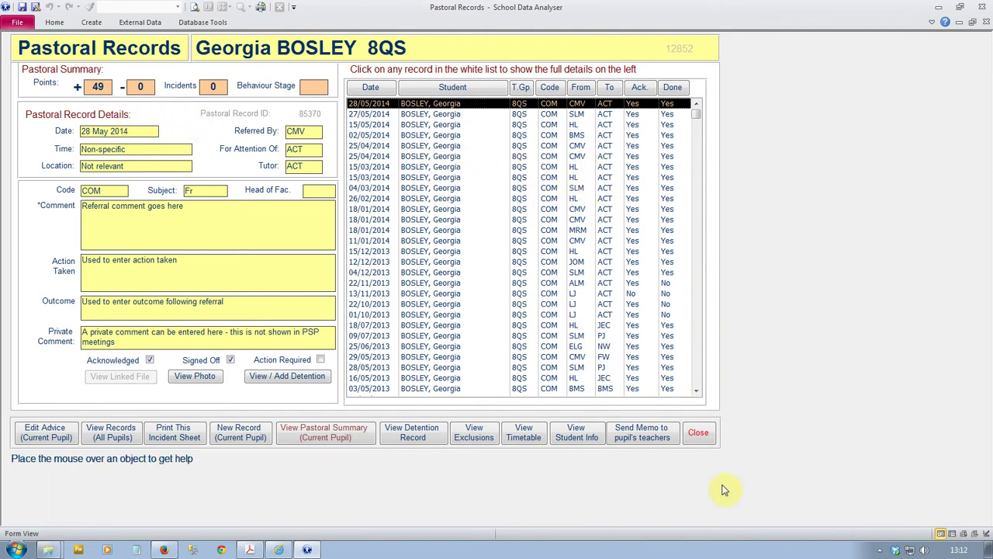
click(698, 432)
click(505, 372)
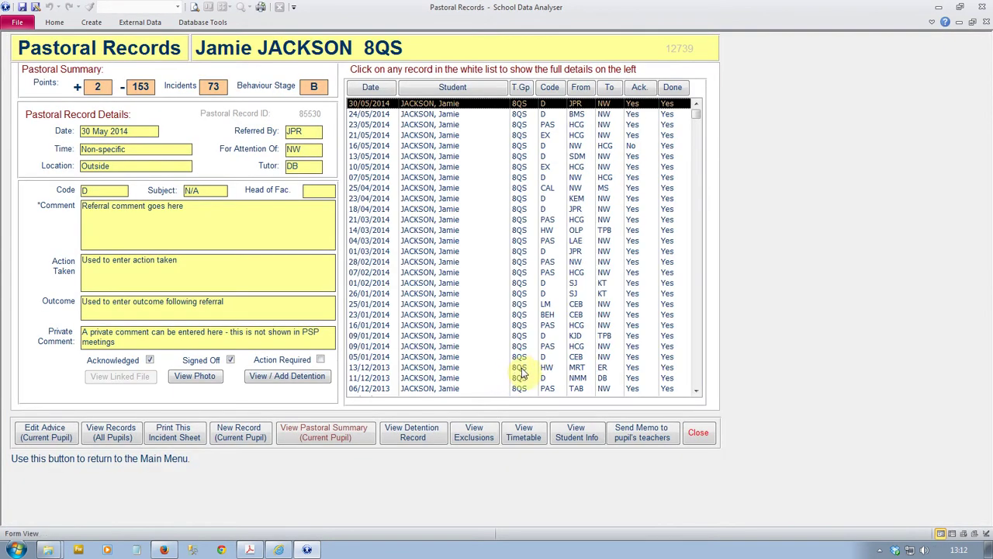
click(697, 433)
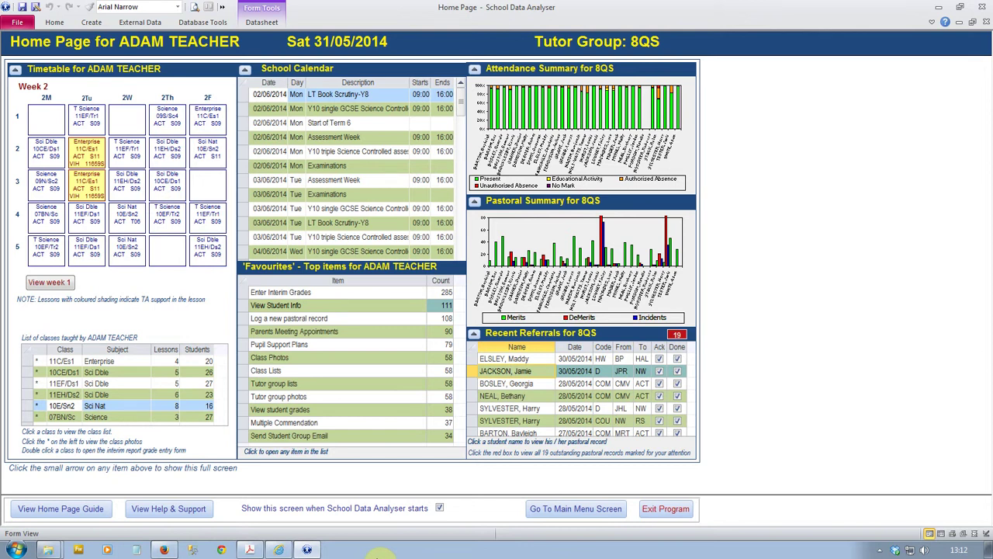
Go to the main menu, view the Behaviour for Learning and Mentoring options, and return to the home page.
click(553, 513)
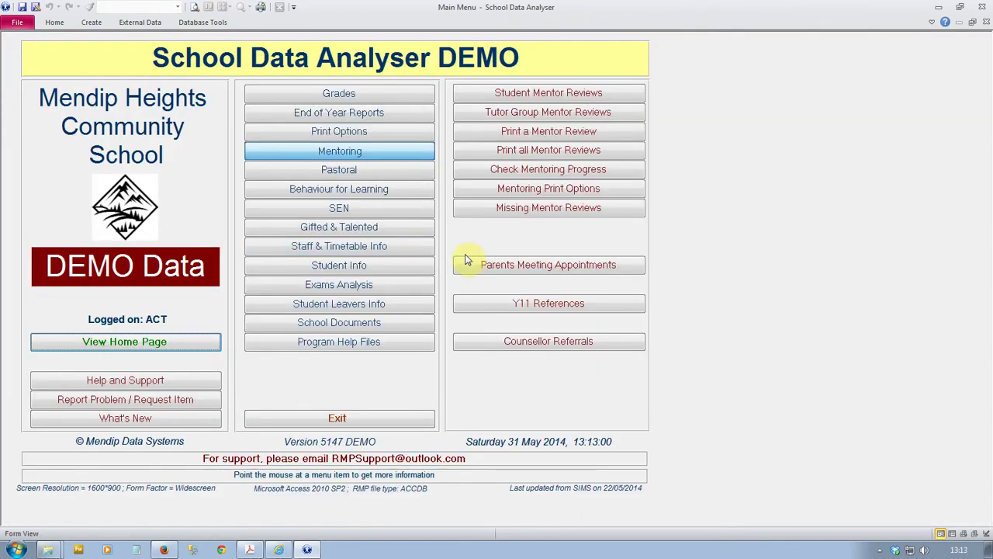
click(371, 194)
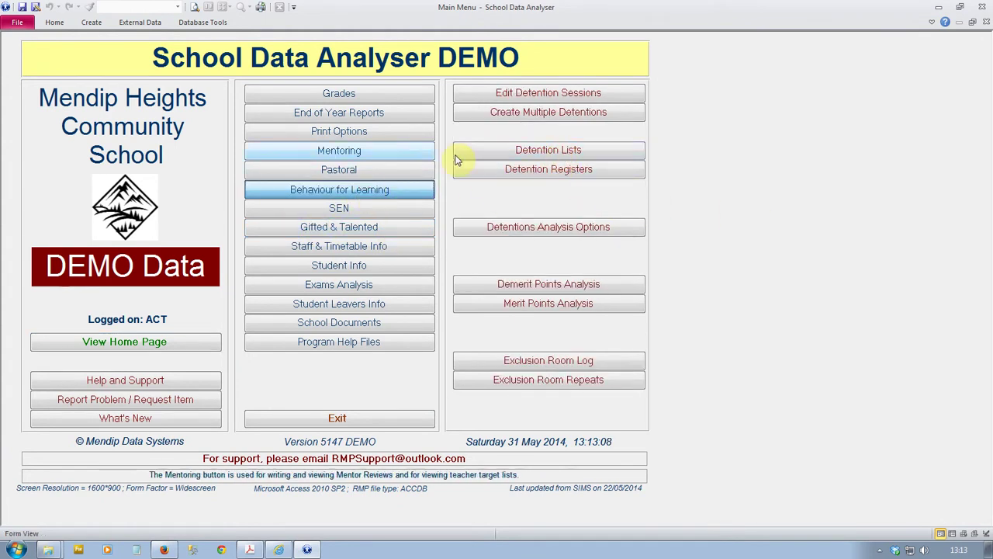
click(354, 151)
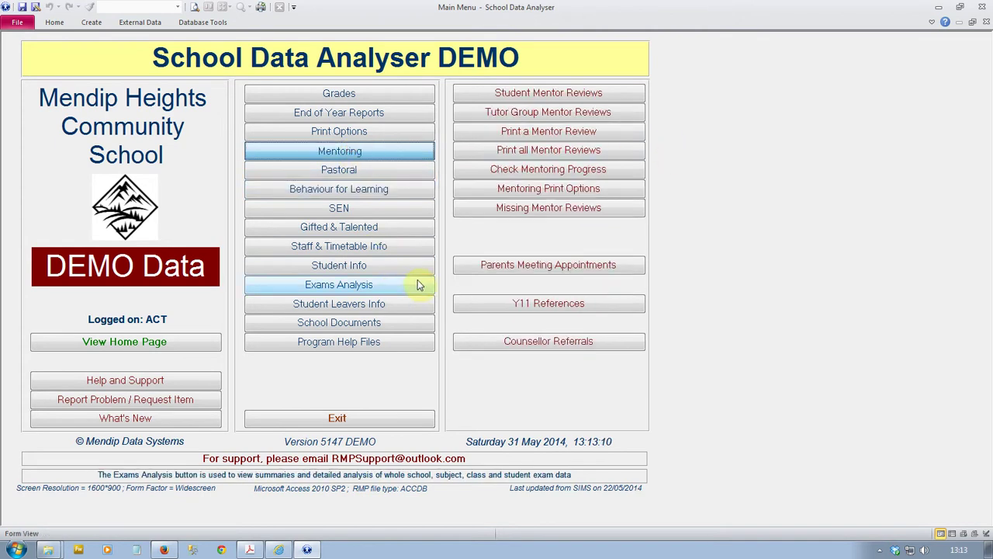
click(213, 341)
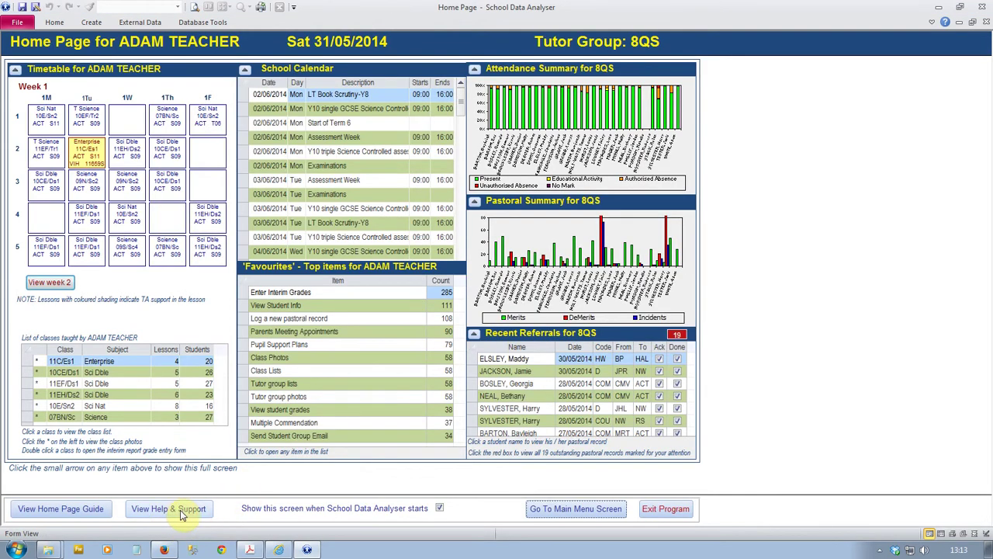
Open Help and Support and list the help topics in the Pastoral category.
click(165, 517)
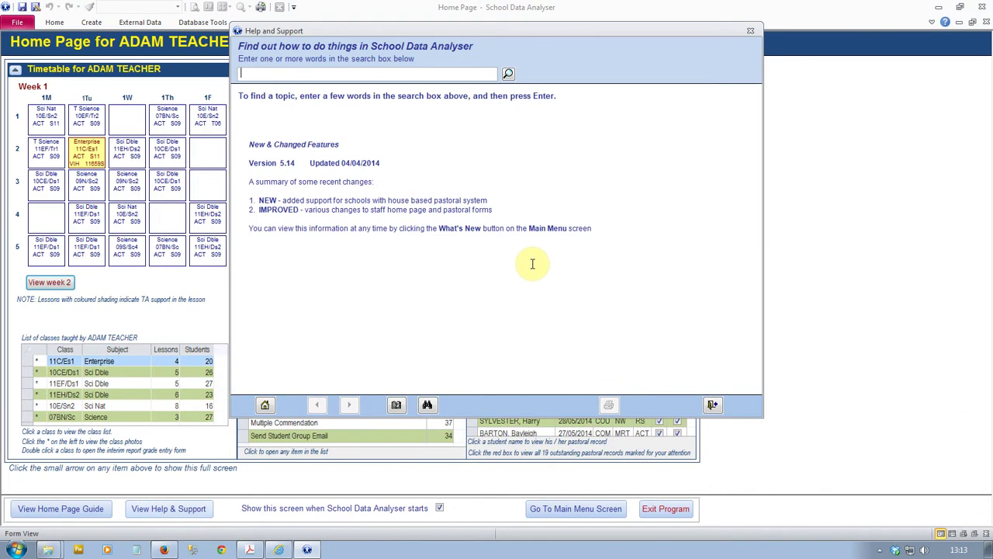
click(396, 407)
click(263, 191)
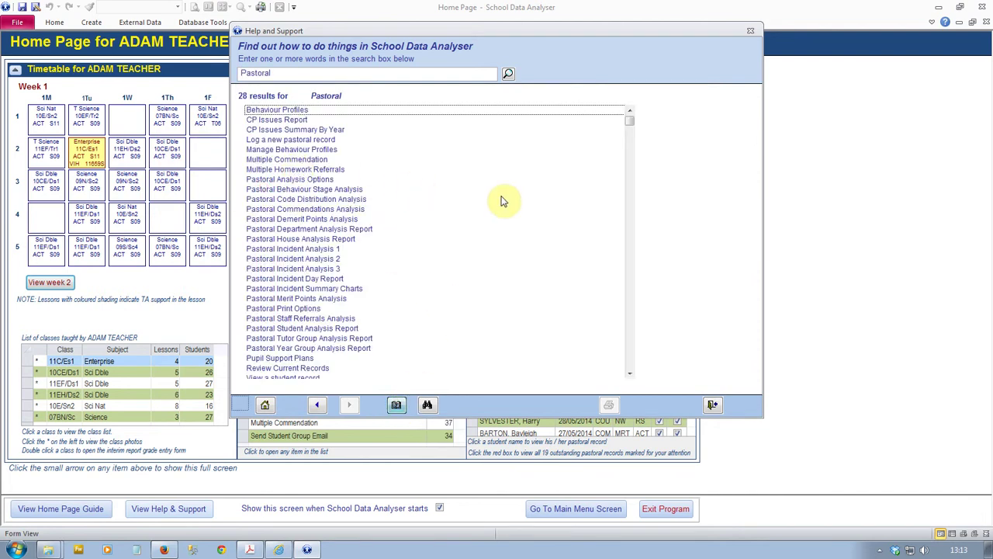
Read the Multiple Commendation help topic with more details shown, open the Multiple Commendations form from it and close the form.
click(304, 160)
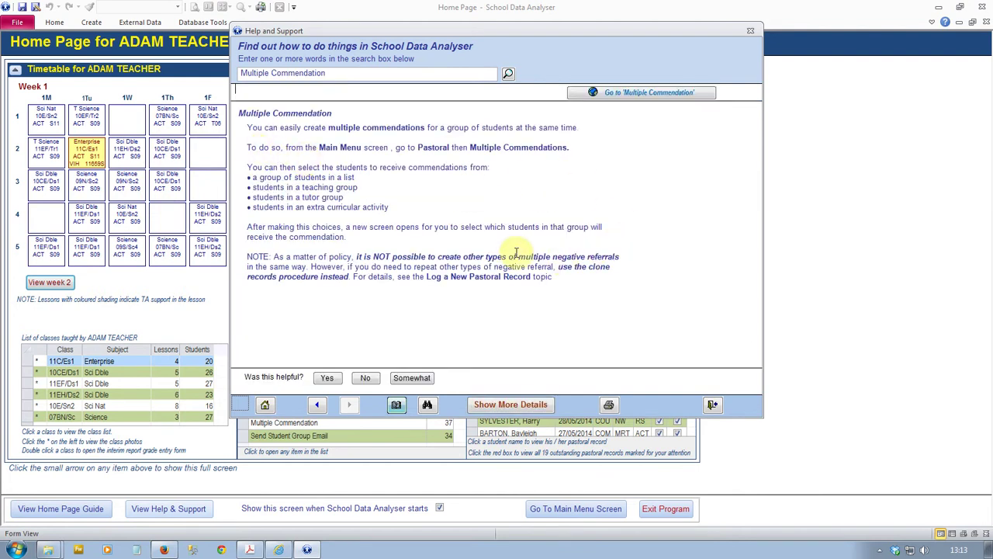
click(499, 406)
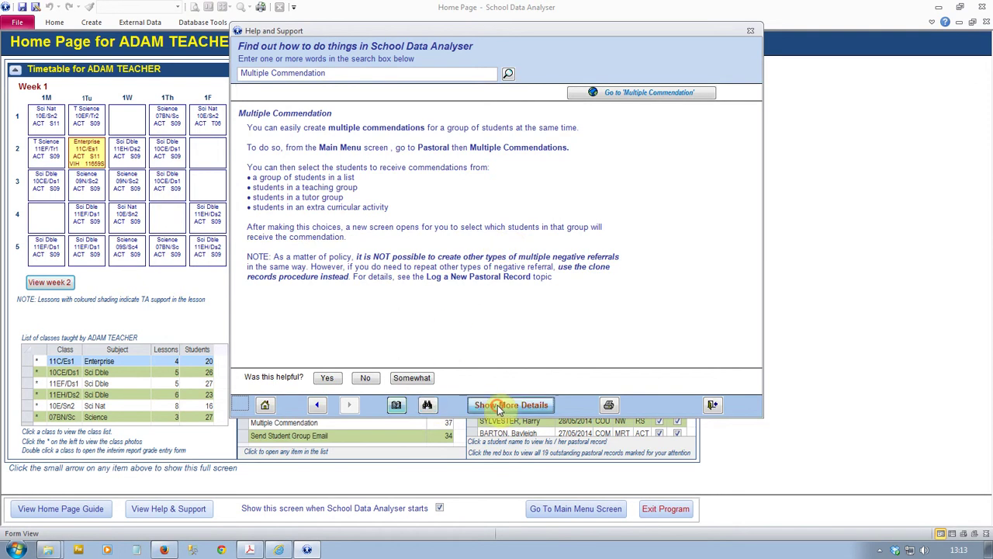
drag(627, 173, 616, 146)
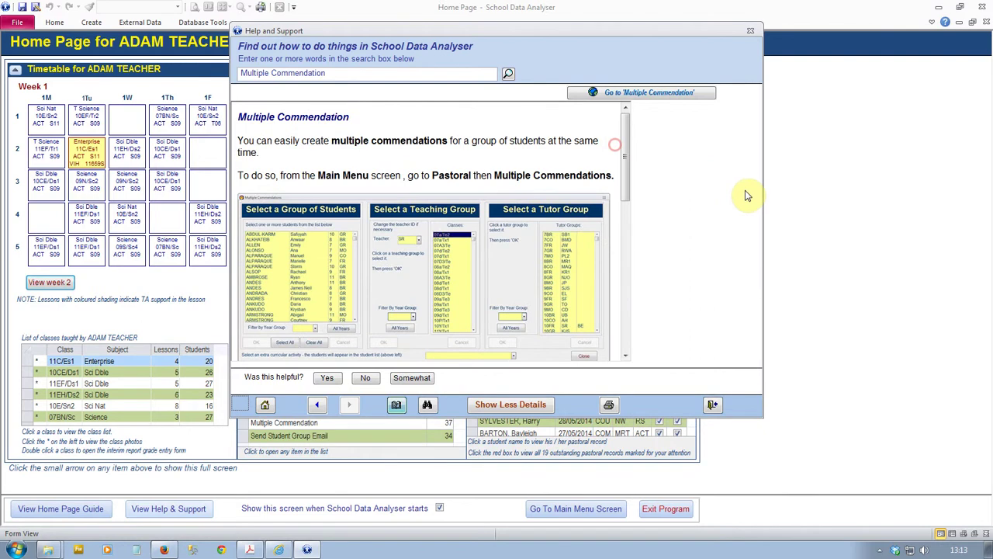
click(647, 93)
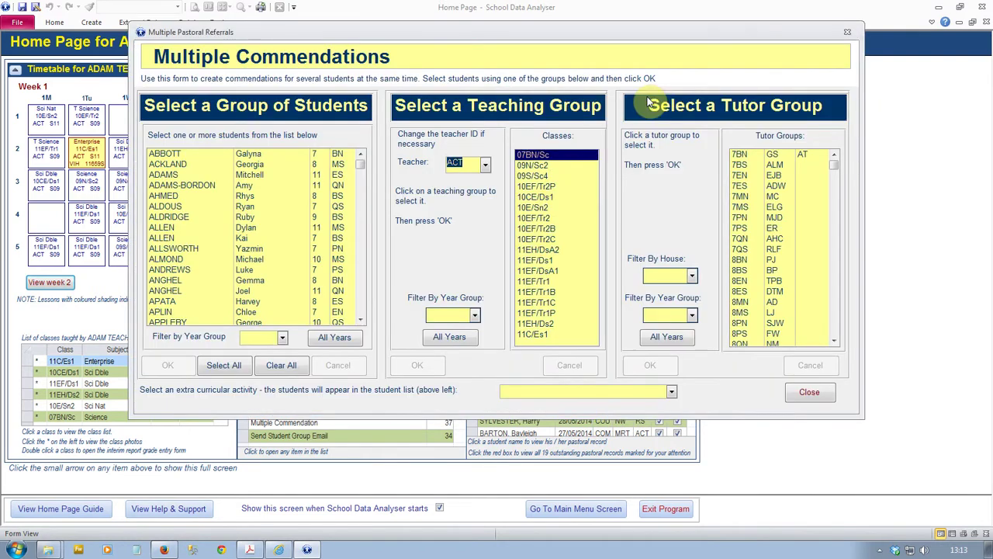
click(811, 392)
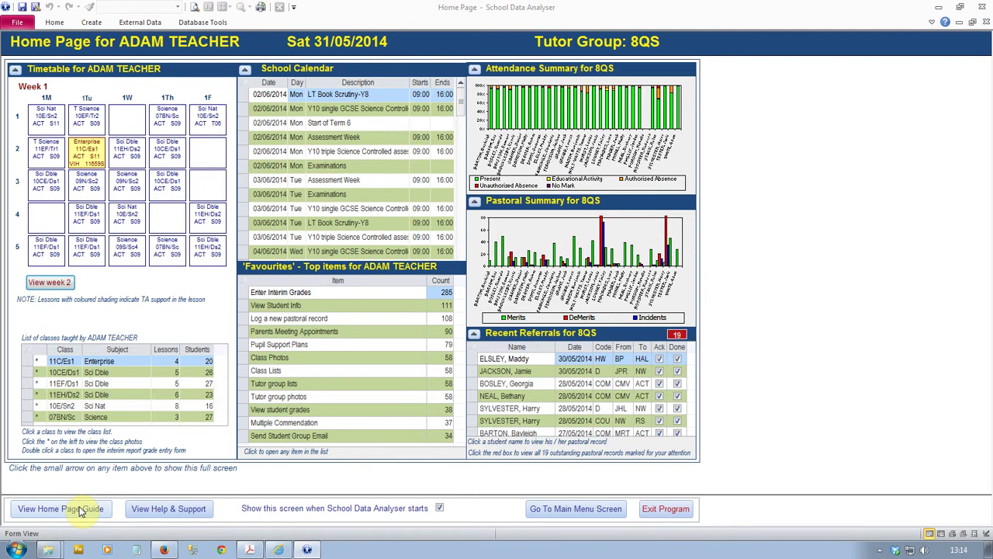
Turn off showing the home page when School Data Analyser starts, and go to the main menu.
click(440, 508)
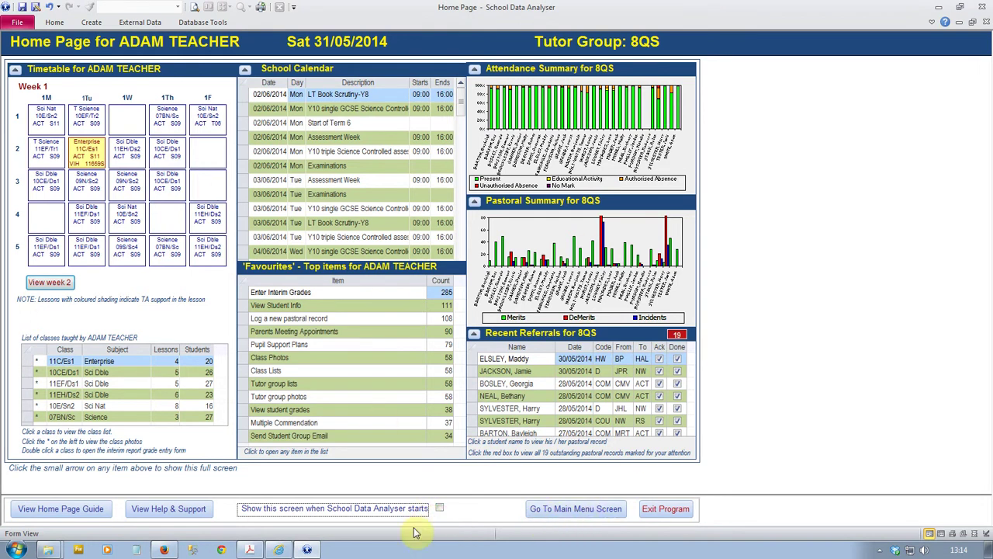
click(575, 510)
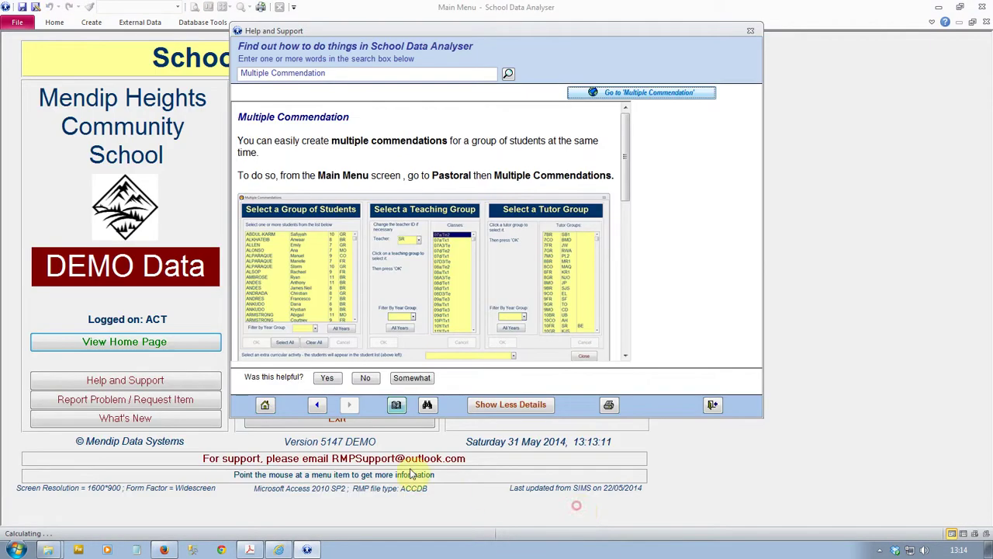